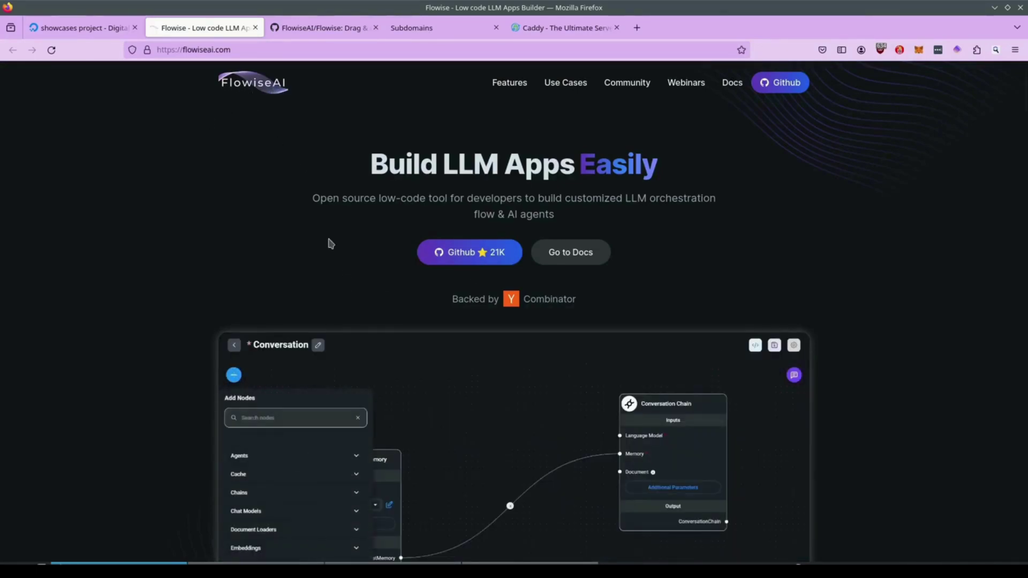
scroll(230, 226, "down", 2)
scroll(180, 278, "down", 2)
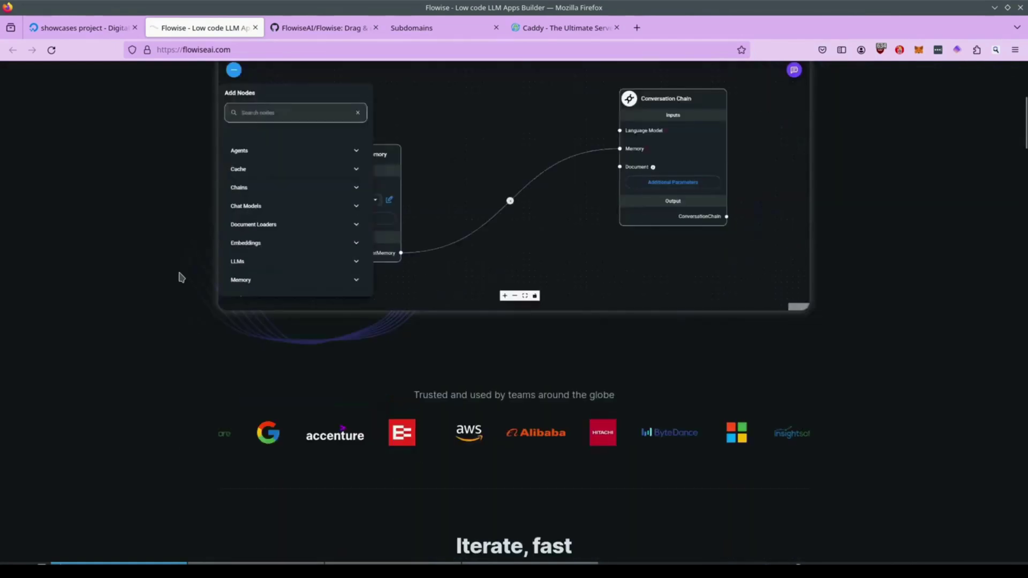
scroll(177, 279, "down", 1)
scroll(177, 279, "up", 5)
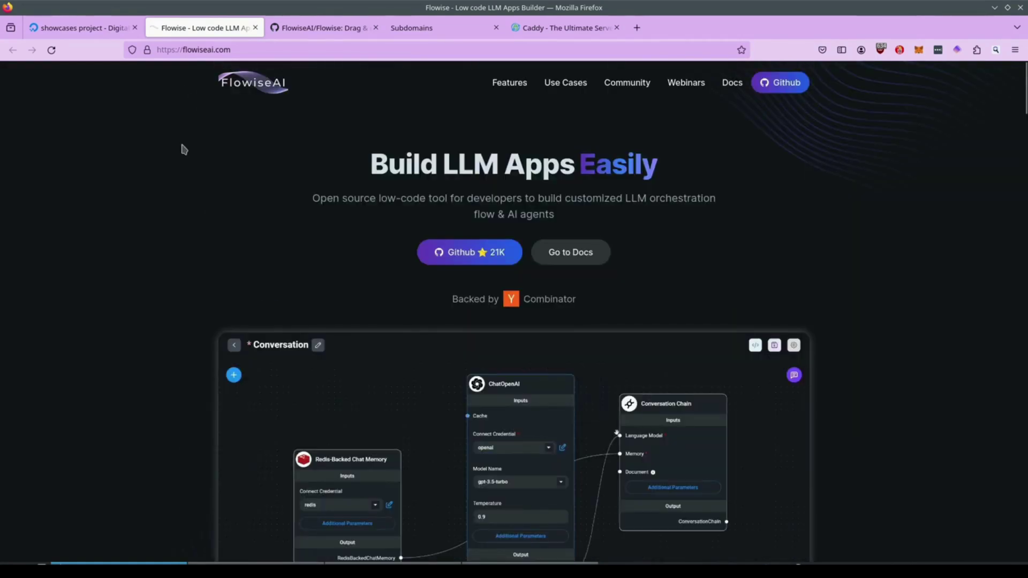
Step: Bring up the FlowiseAI/Flowise GitHub repository page
left_click(321, 27)
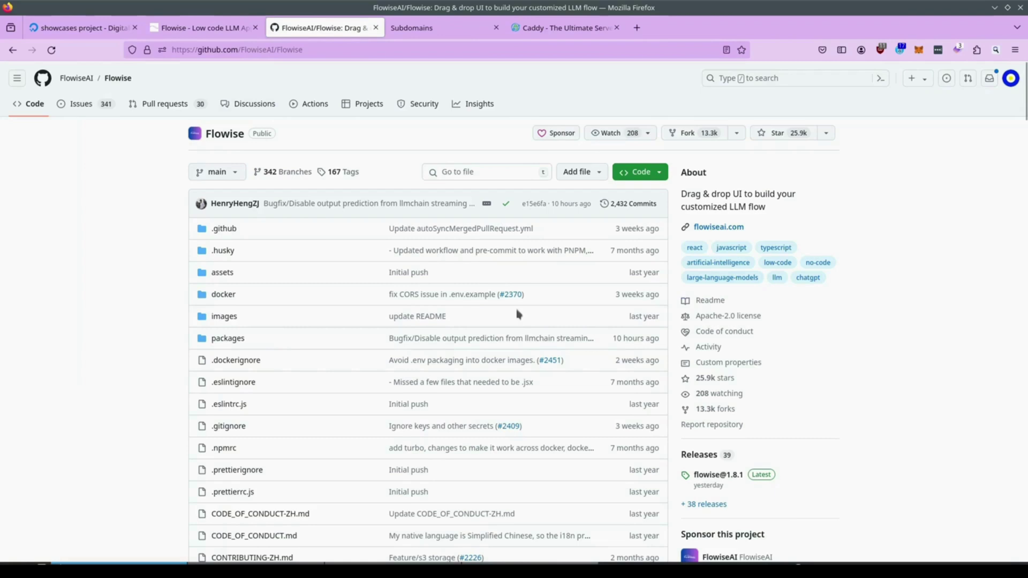
Step: Start a new droplet in the DigitalOcean showcases project from the Marketplace images
left_click(84, 28)
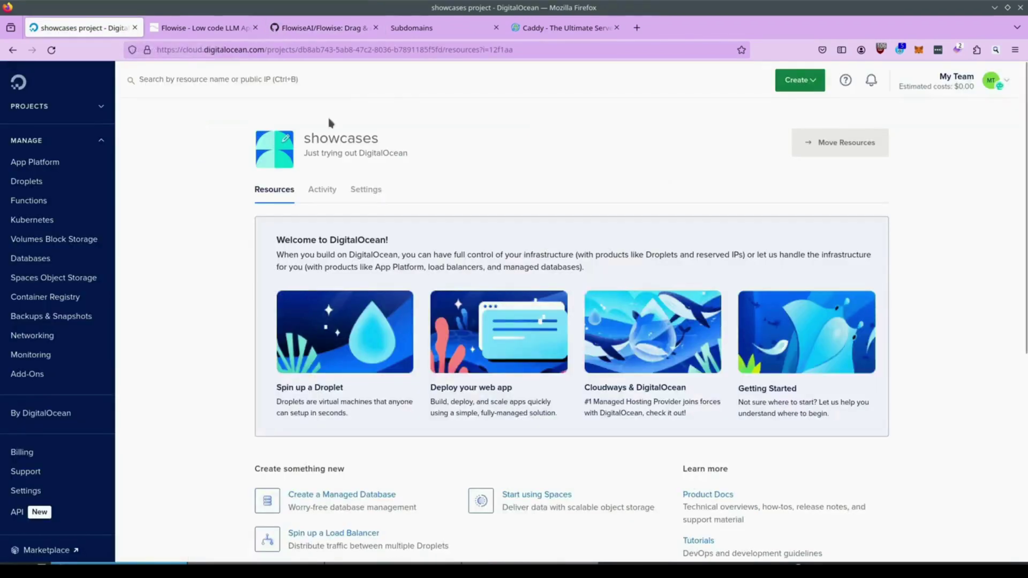
left_click(787, 88)
left_click(787, 116)
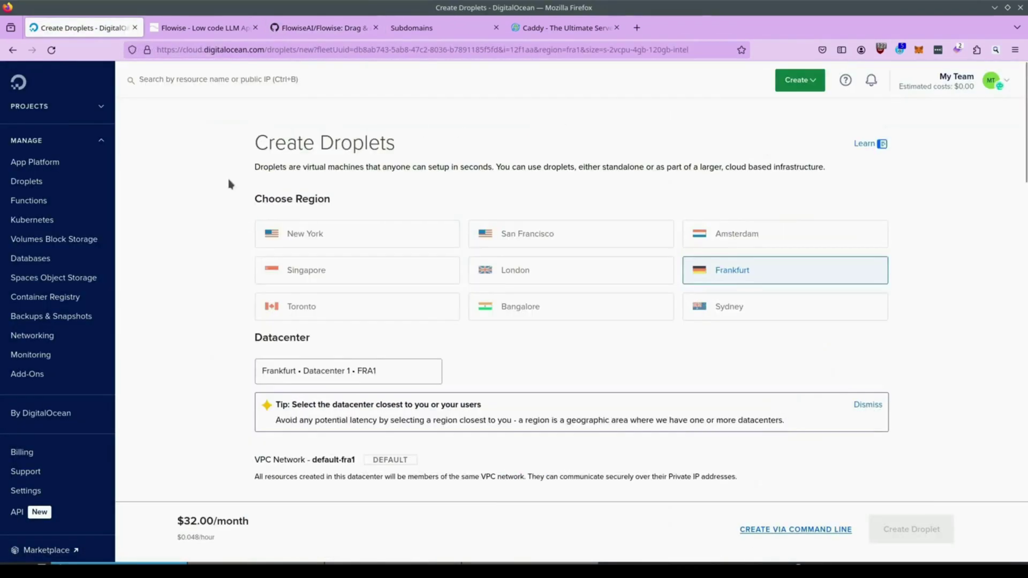
scroll(229, 184, "down", 3)
scroll(219, 207, "down", 3)
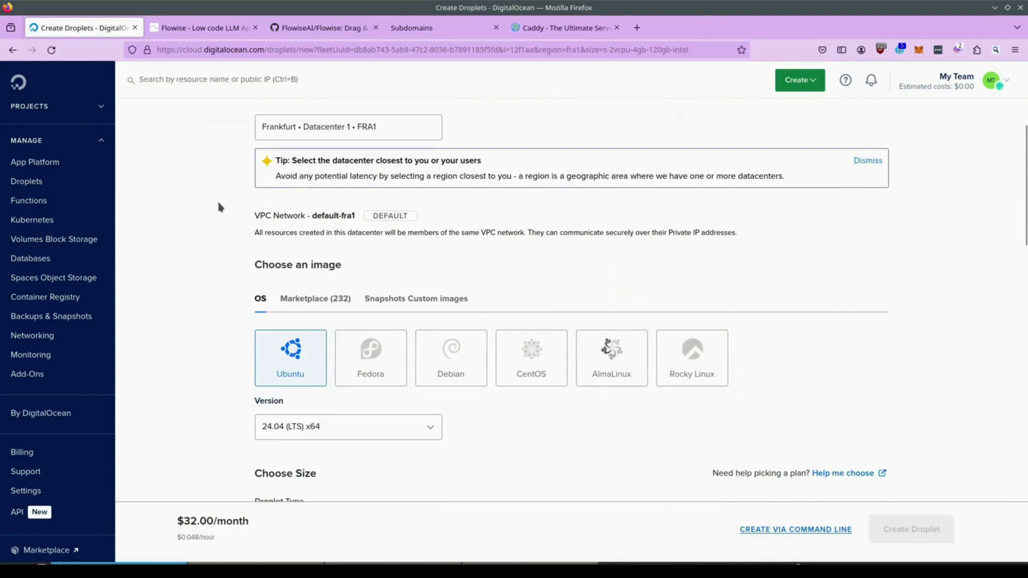
left_click(332, 304)
scroll(250, 253, "down", 2)
scroll(677, 226, "down", 2)
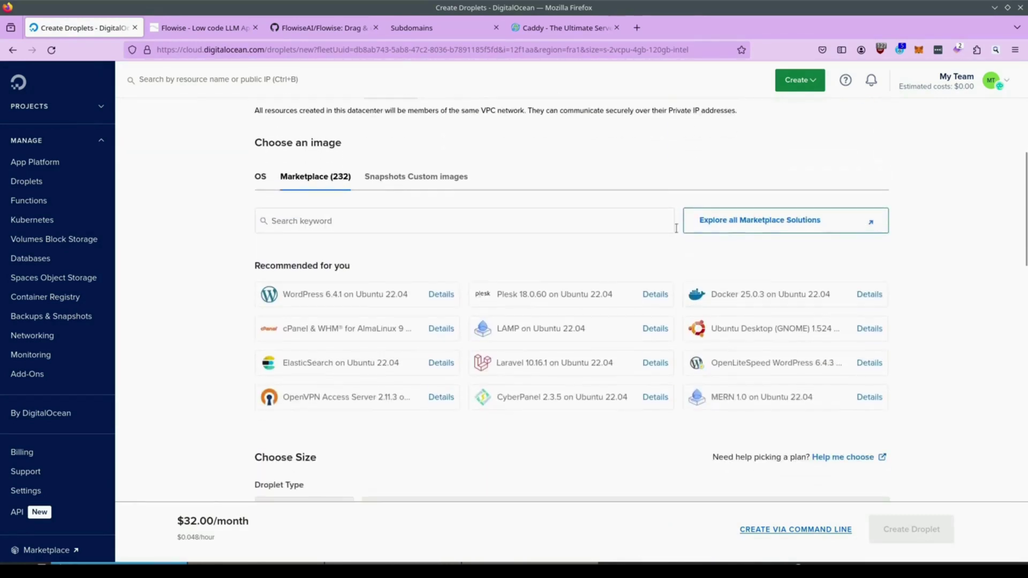
Step: Choose the Docker 25.0.3 image and the Regular $12/month plan, then create the flowise droplet
left_click(795, 296)
scroll(366, 226, "down", 5)
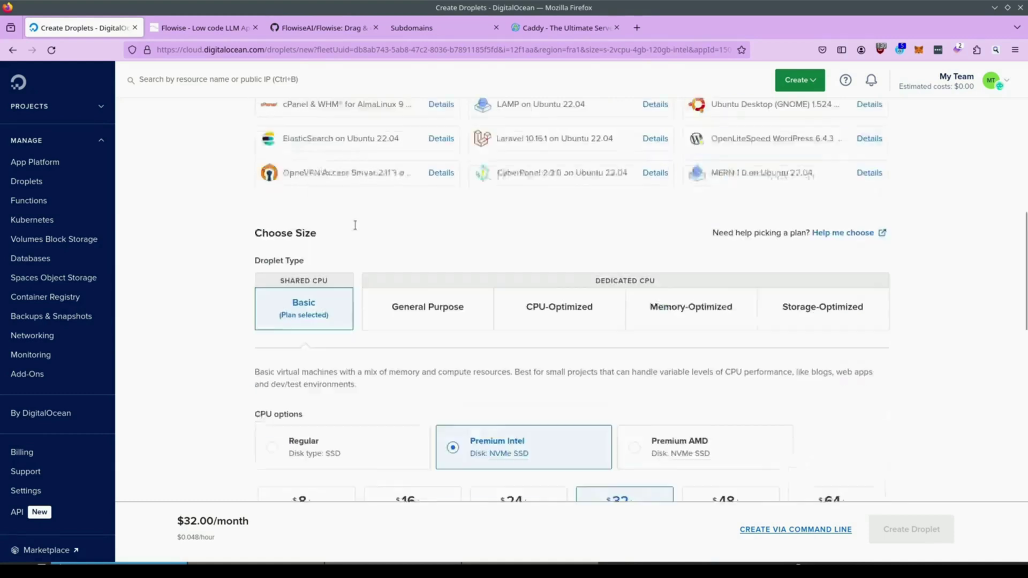
scroll(370, 237, "down", 5)
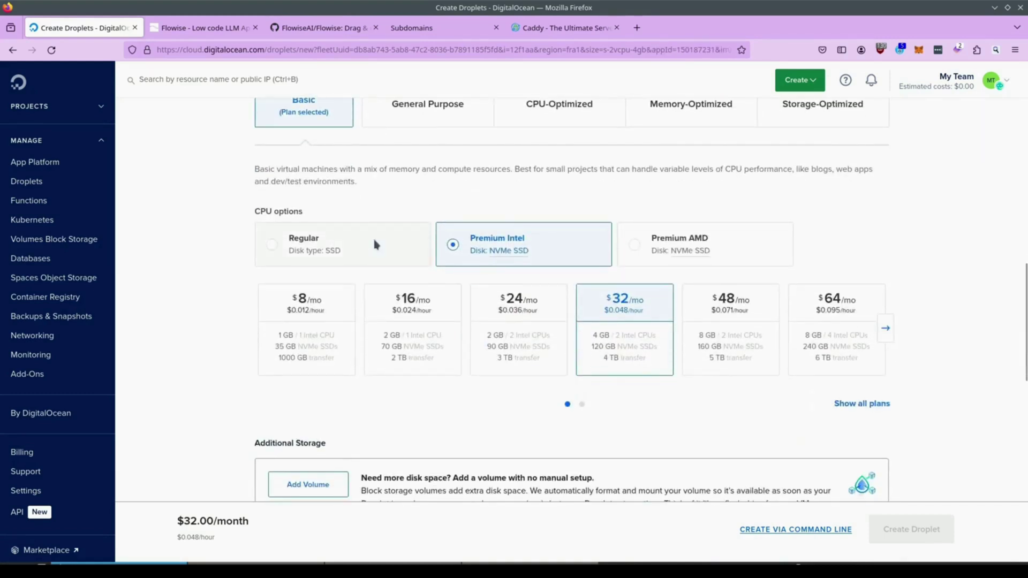
left_click(376, 246)
left_click(405, 339)
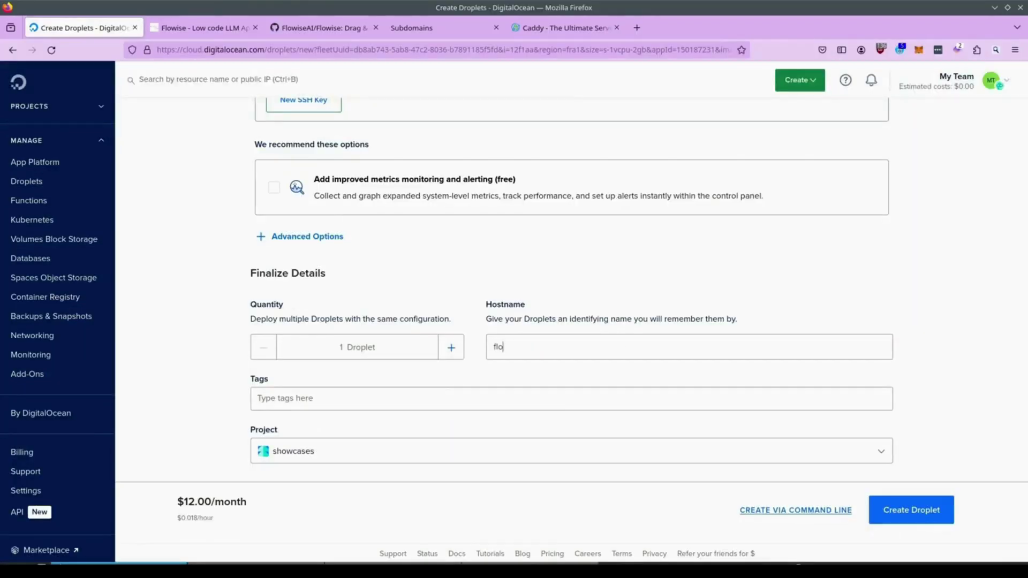
left_click(917, 515)
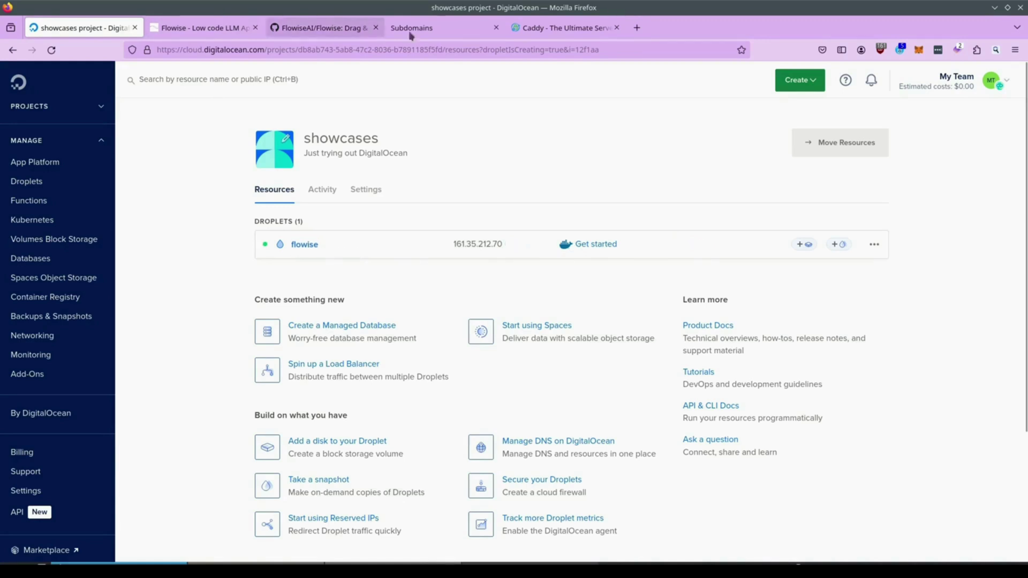
Step: Add the subdomain flowise on mooo.com pointing to 161.35.212.70, answering the captcha
left_click(435, 32)
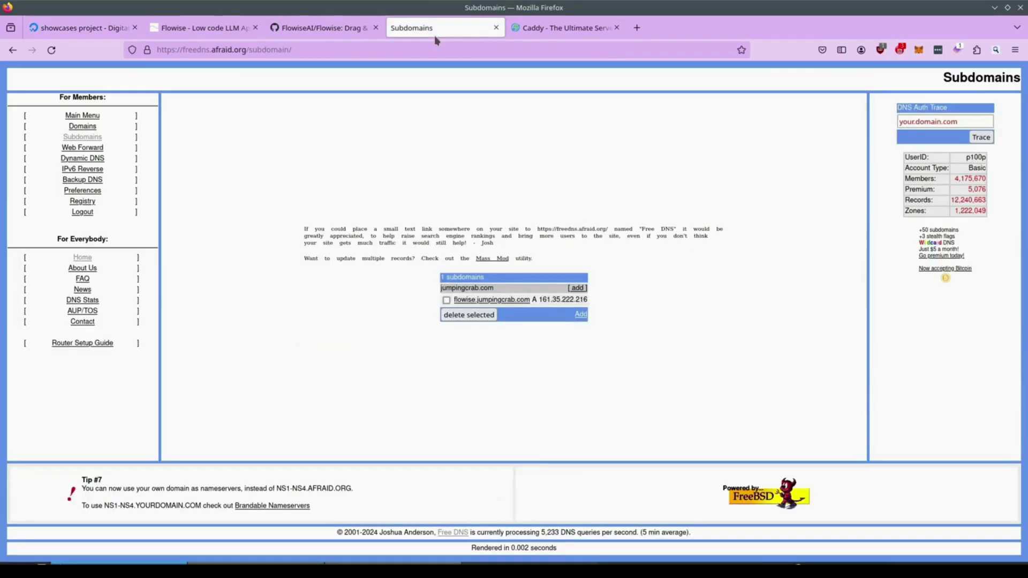
left_click(584, 316)
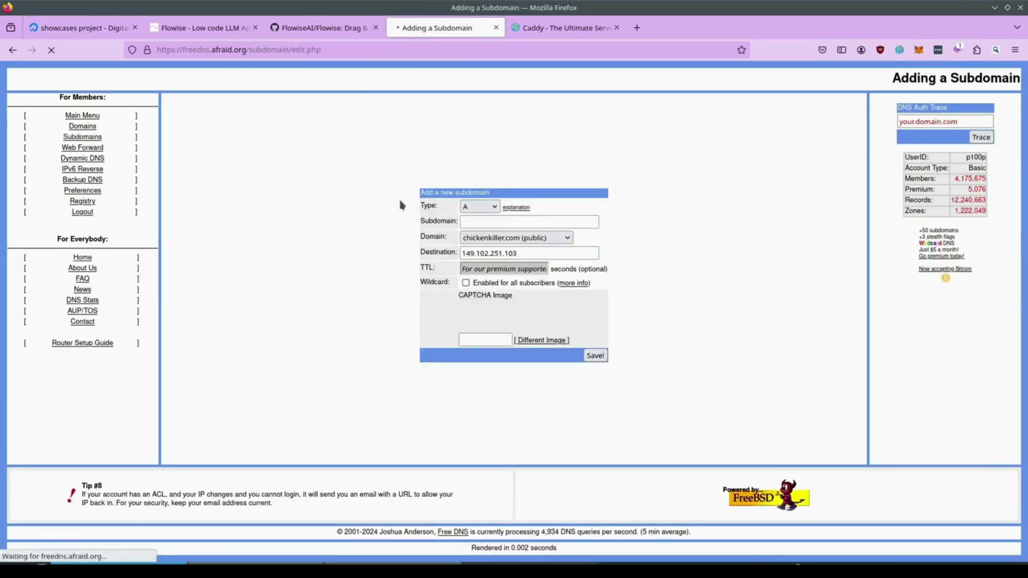
left_click(516, 238)
left_click(495, 311)
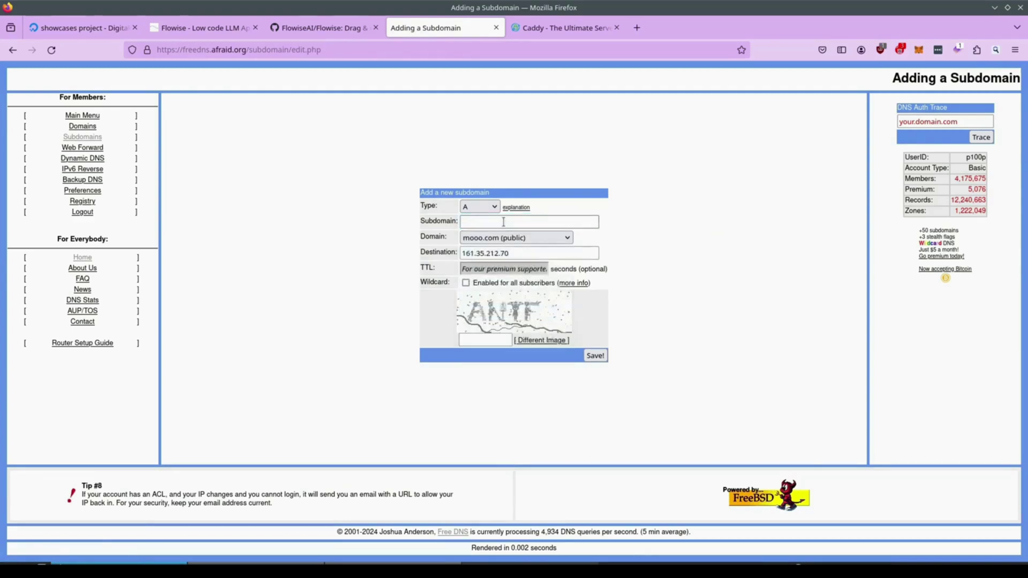
left_click(529, 221)
type("flowise")
left_click(485, 340)
type("ANTF")
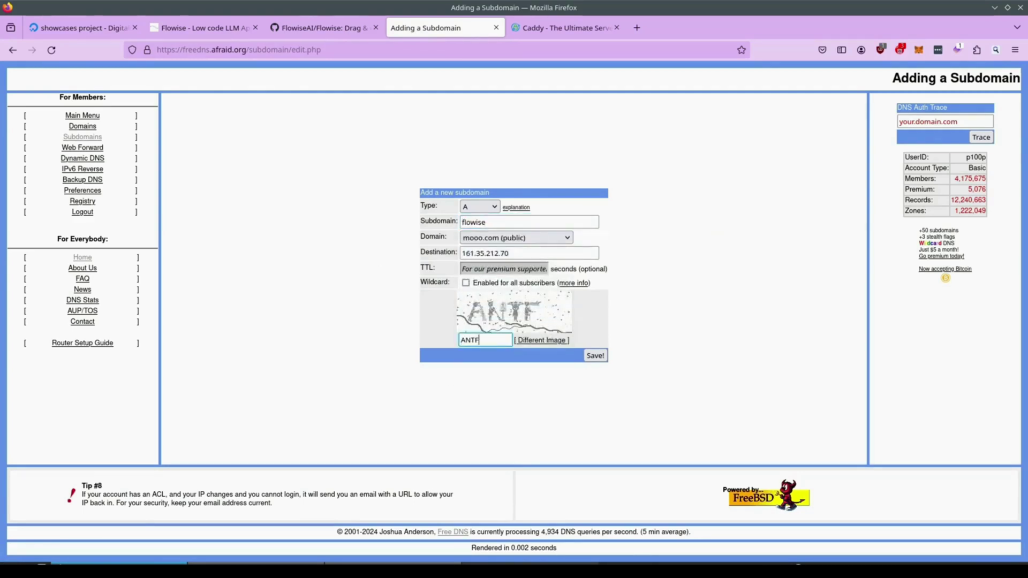
key("Return")
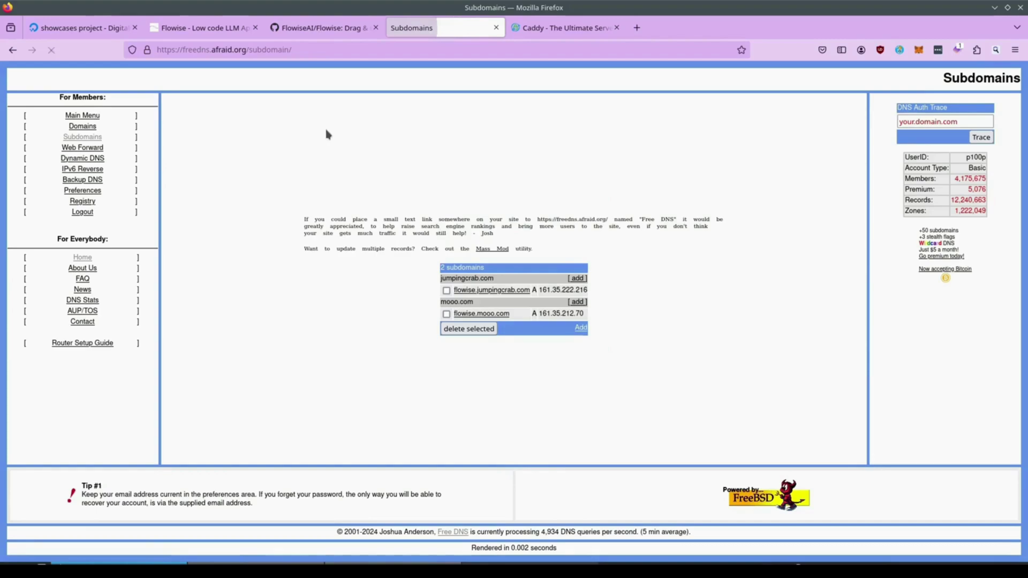
key("alt+Tab")
type("s")
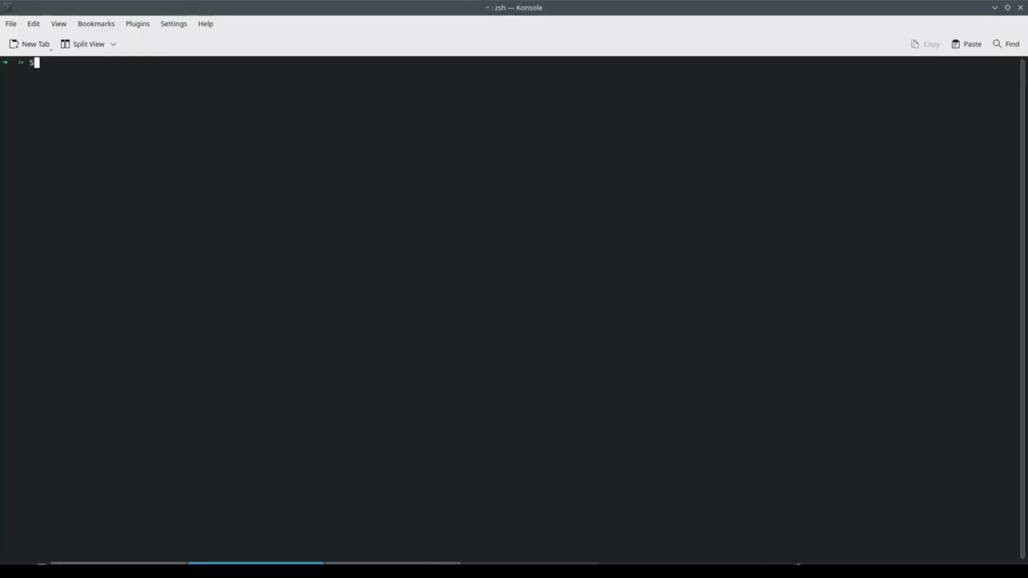
type("sh root@161.35.212.70")
key("Return")
type("yes")
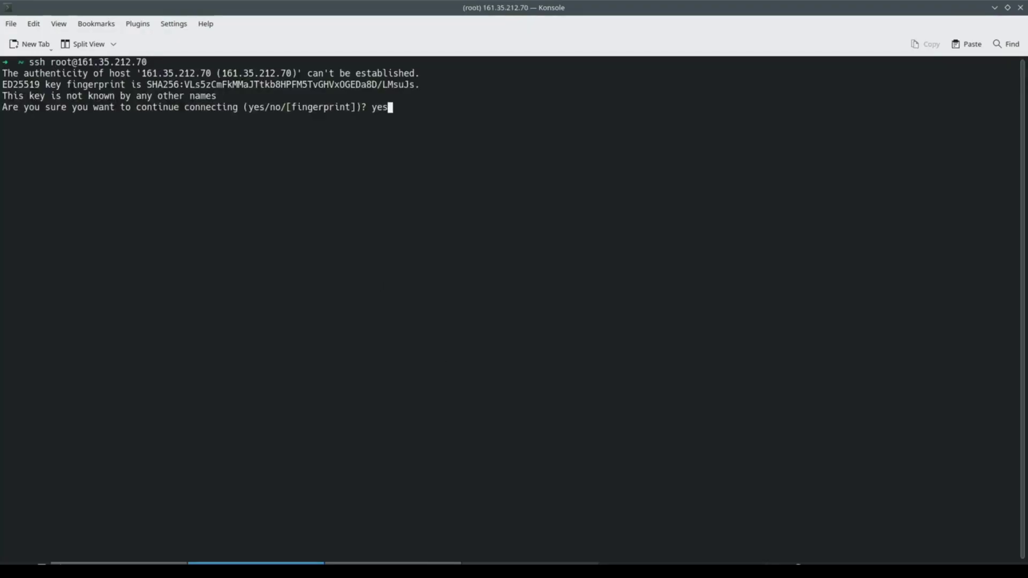
key("Return")
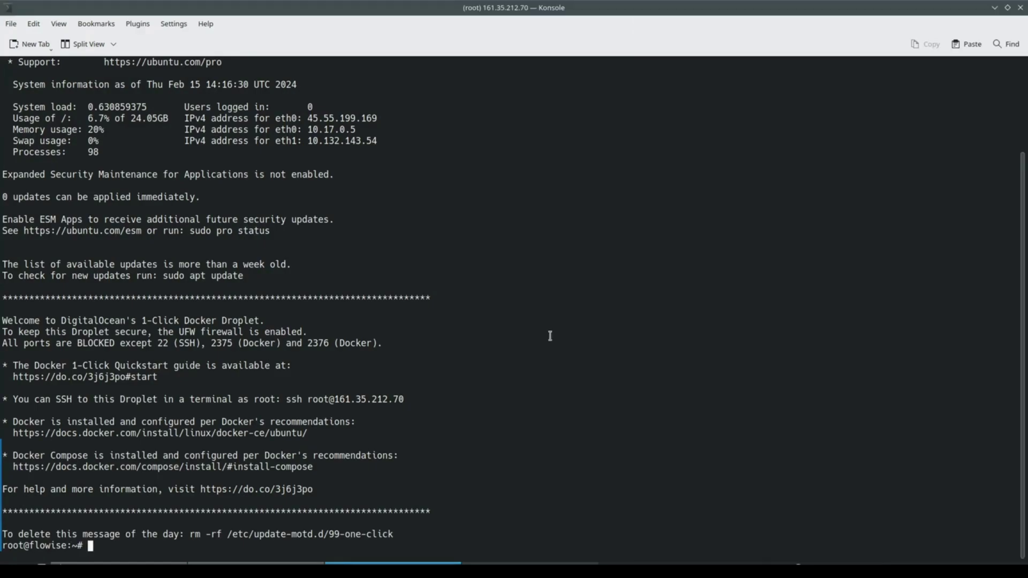
type("apt-get update && apt-get upgrade -y")
key("Return")
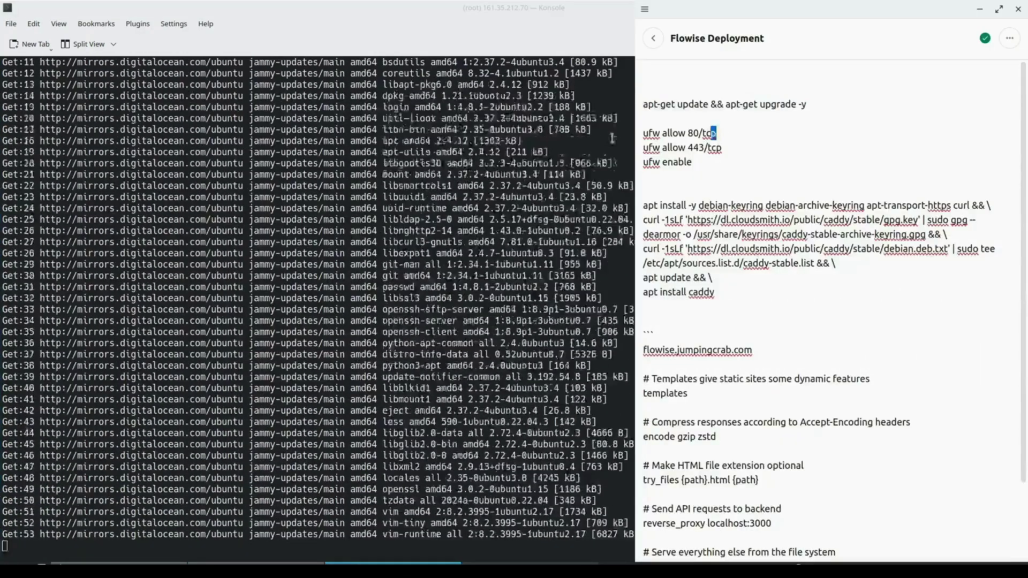
type("s")
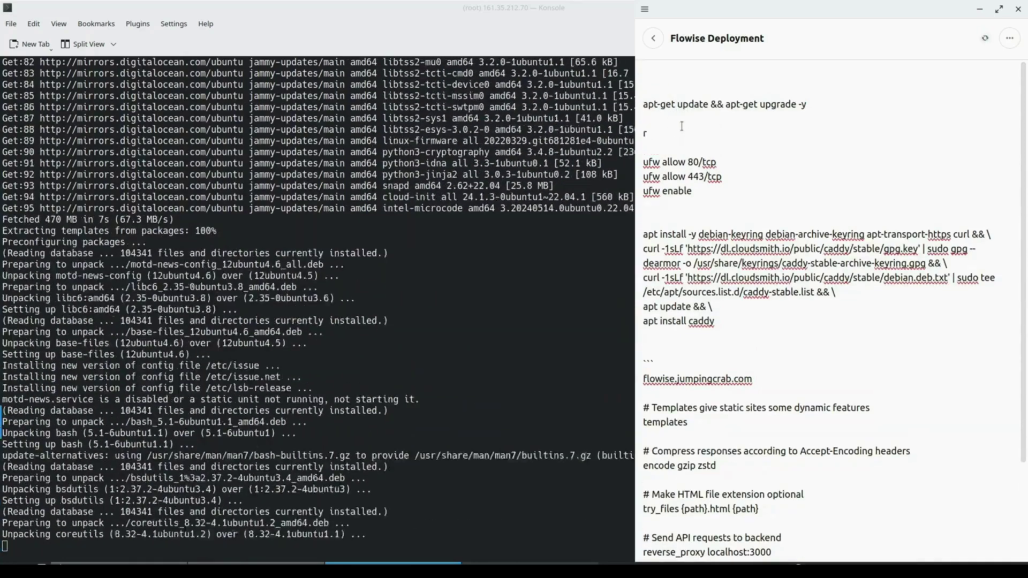
type("hutdown -r now")
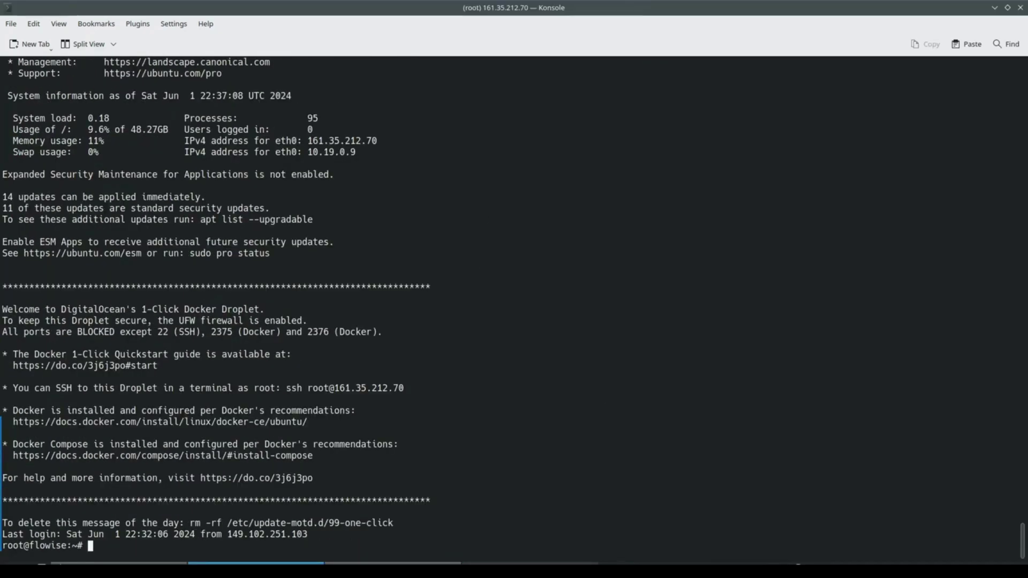
type("ufw allow 80/tcp")
Step: Allow 80/tcp and 443/tcp in ufw and enable the firewall
key("Return")
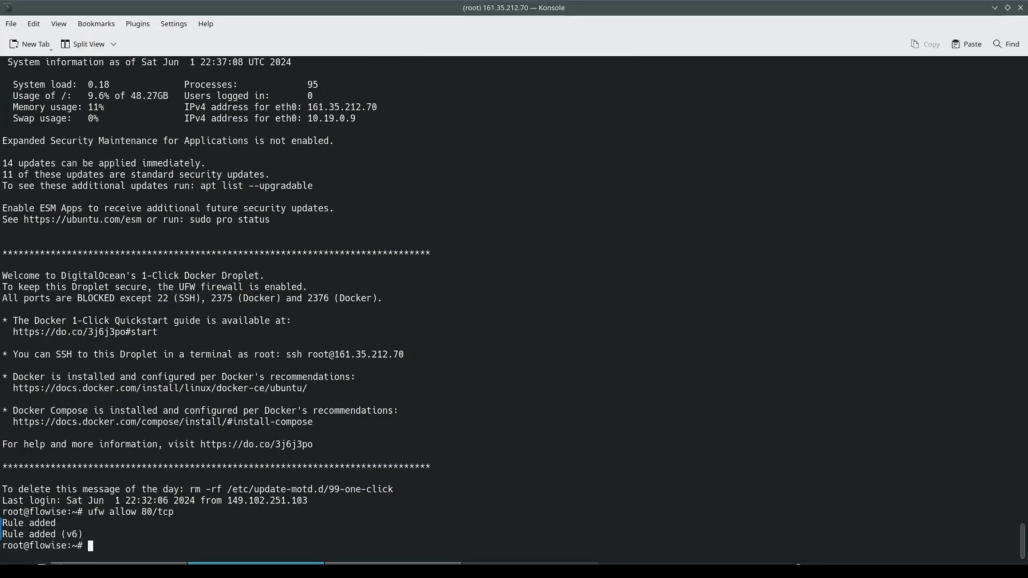
type("ufw allow 443/tcp")
key("Return")
left_click_drag(678, 200, 581, 195)
type("ufw enable")
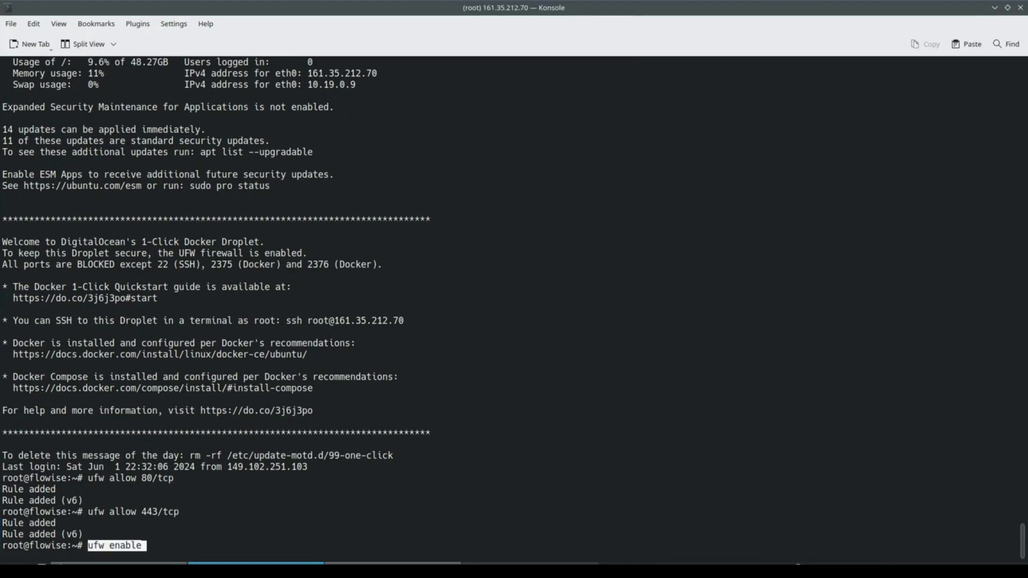
key("Return")
key("Return")
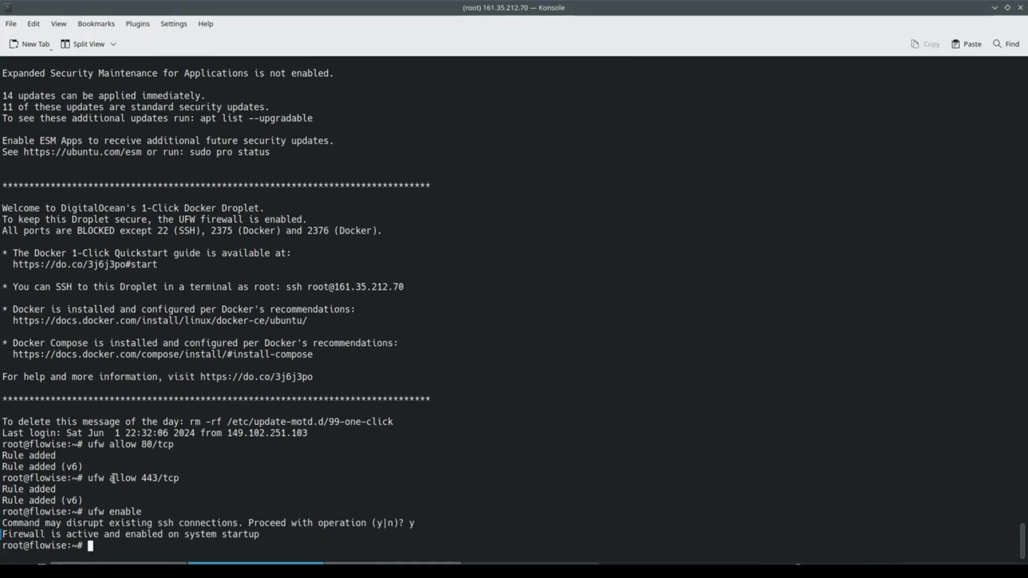
Step: Copy the Caddy install commands from the deployment notes and run them on the server
left_click(393, 563)
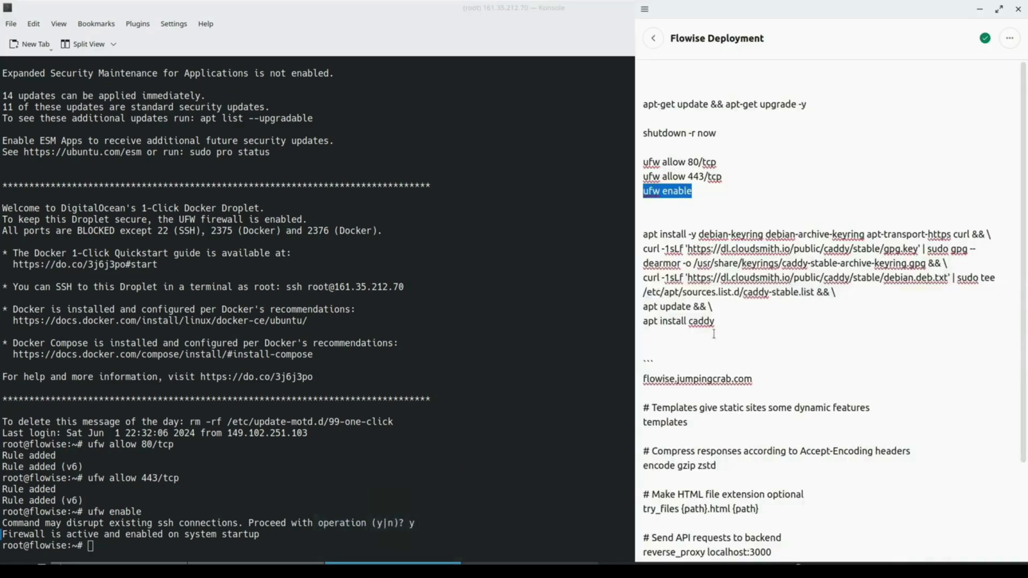
mouse_move(723, 323)
left_mouse_down()
mouse_move(681, 290)
mouse_move(641, 232)
left_mouse_up()
key("ctrl+c")
left_click(465, 236)
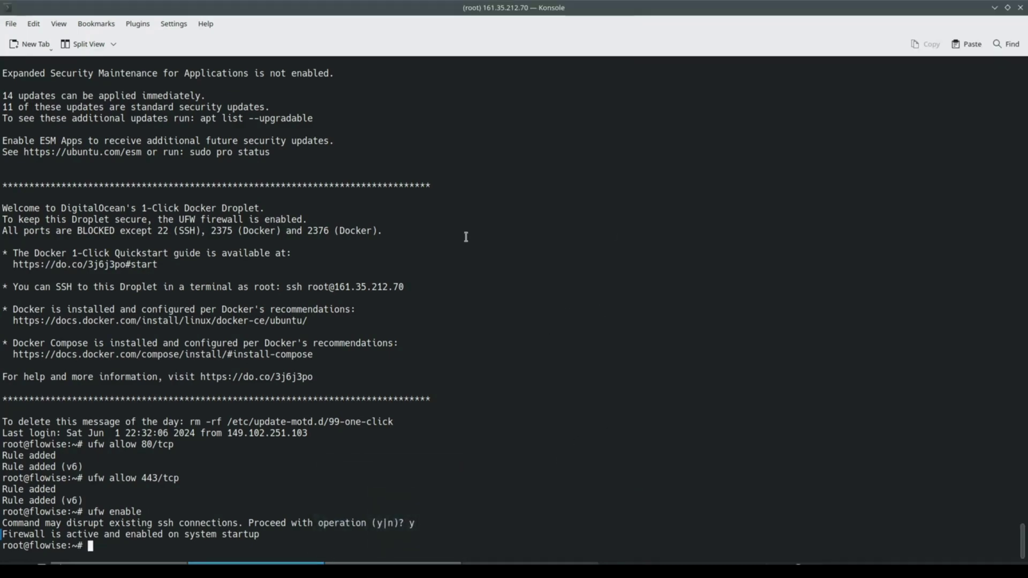
key("ctrl+shift+v")
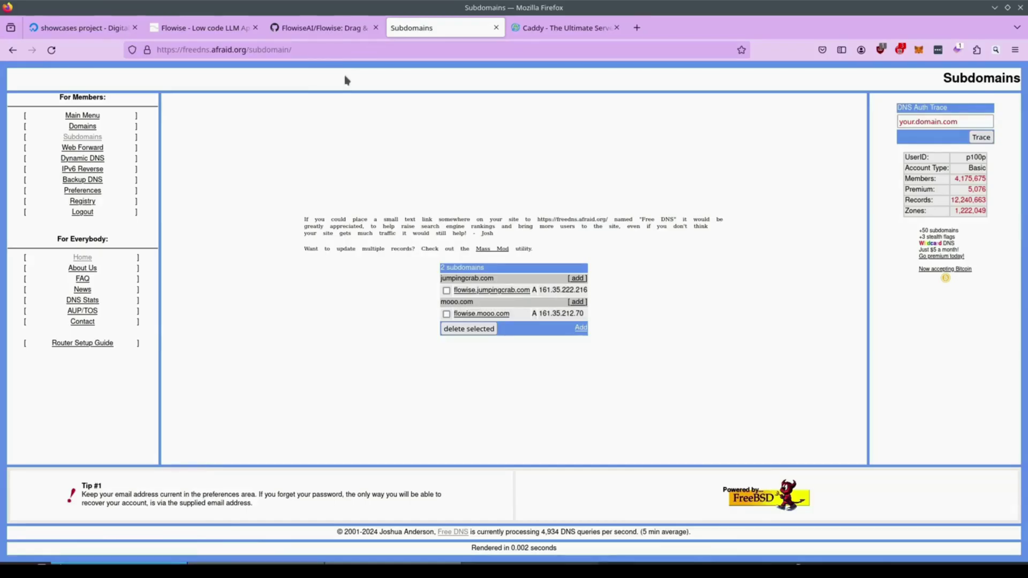
left_click(322, 28)
left_click(640, 172)
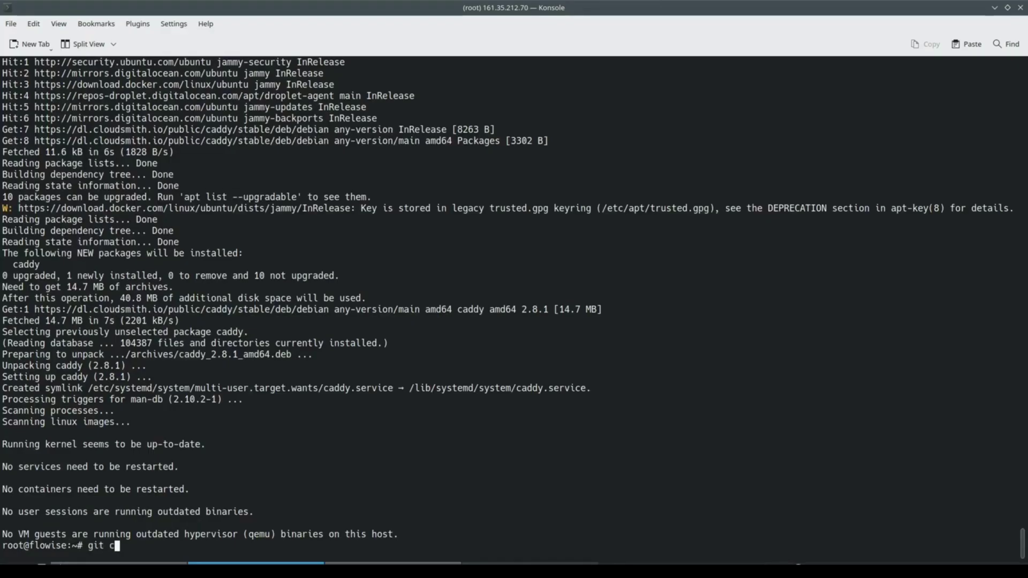
type("https://github.com/FlowiseAI/Flowise.git")
key("Return")
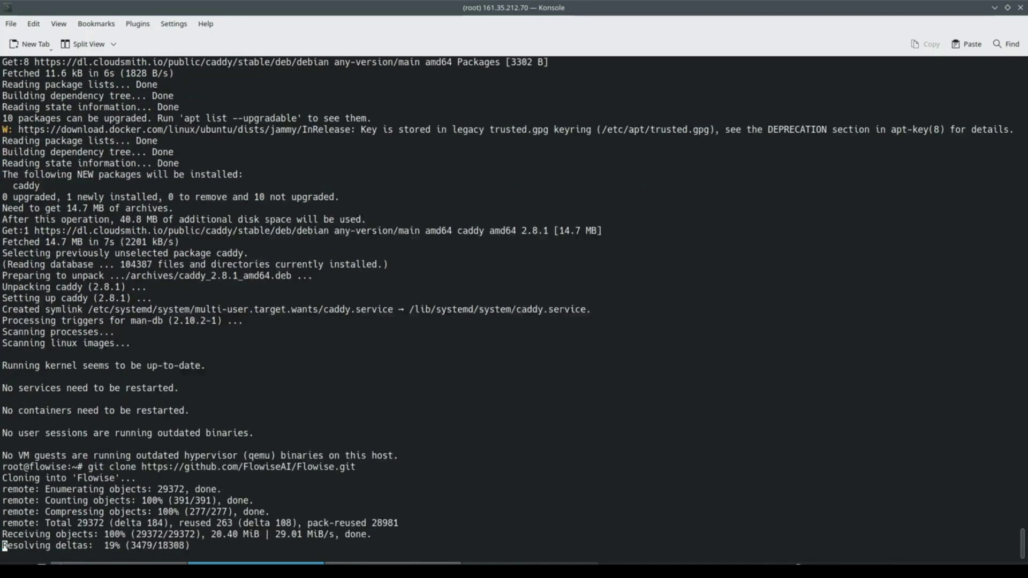
type("Flowise/")
key("Return")
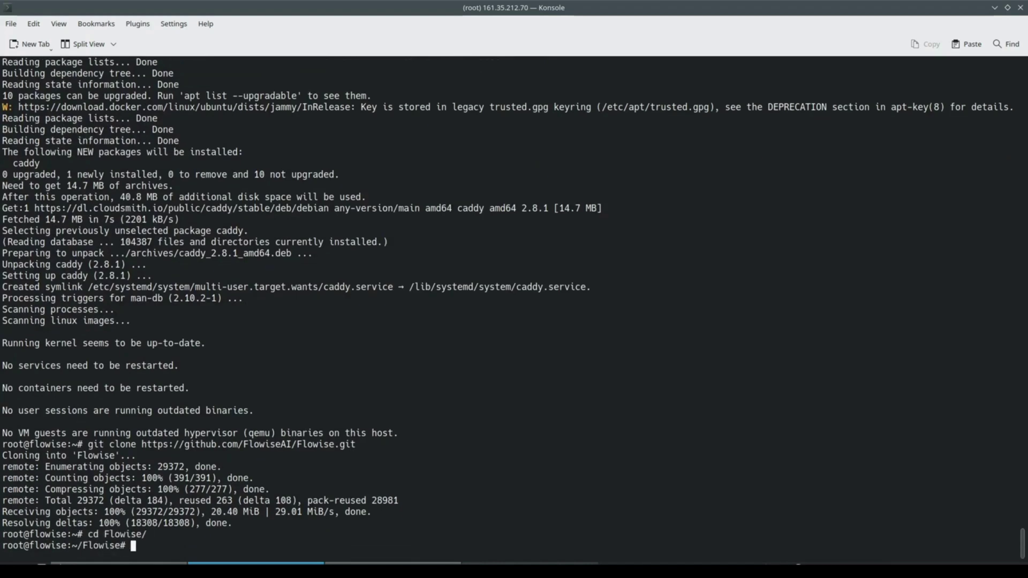
type("s")
key("Return")
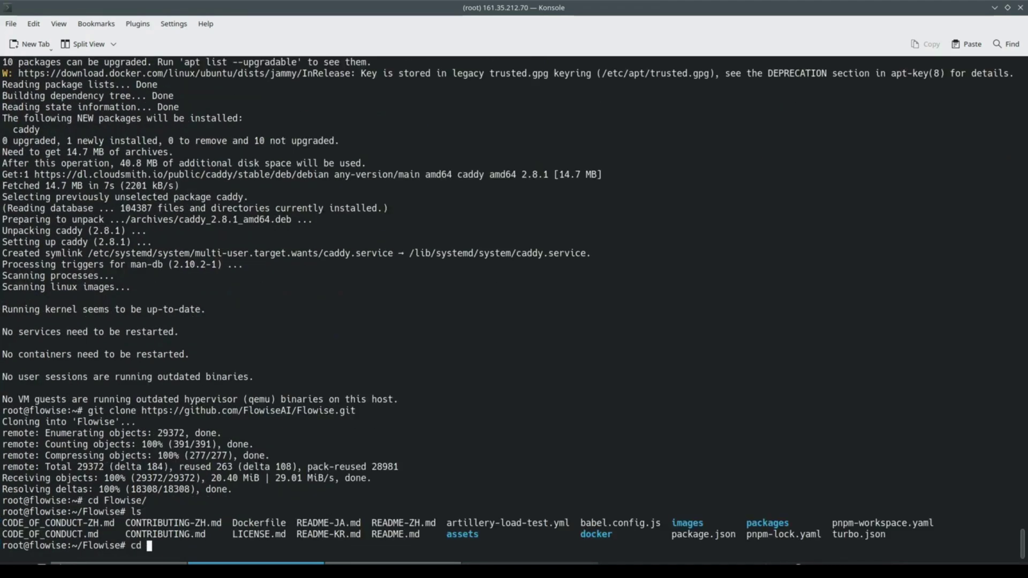
type("ocker/")
Step: In the docker folder, create a Caddyfile in nano containing the reverse-proxy block from the notes
key("Return")
type("ls")
key("Return")
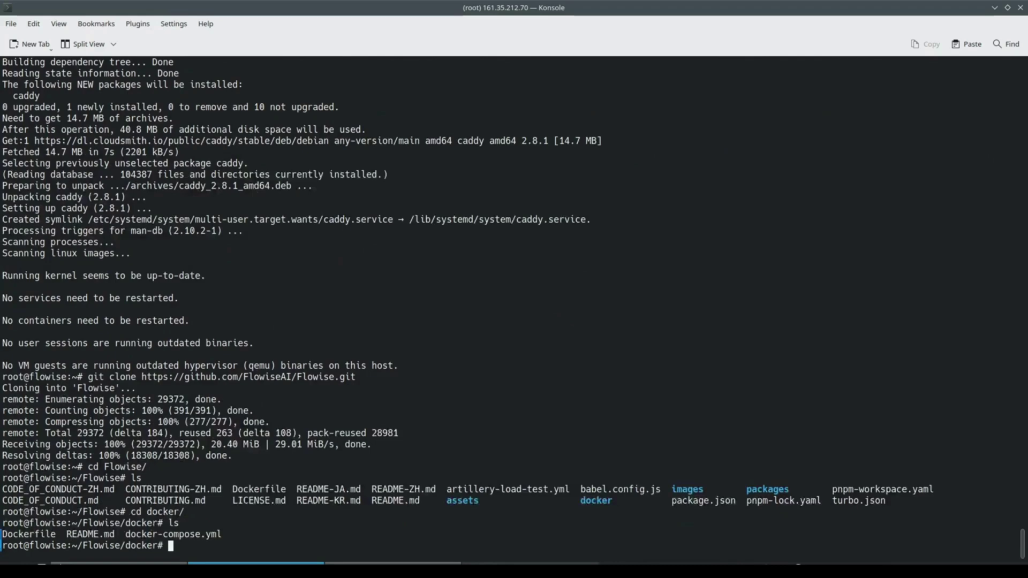
type("ano ")
type("e")
key("Return")
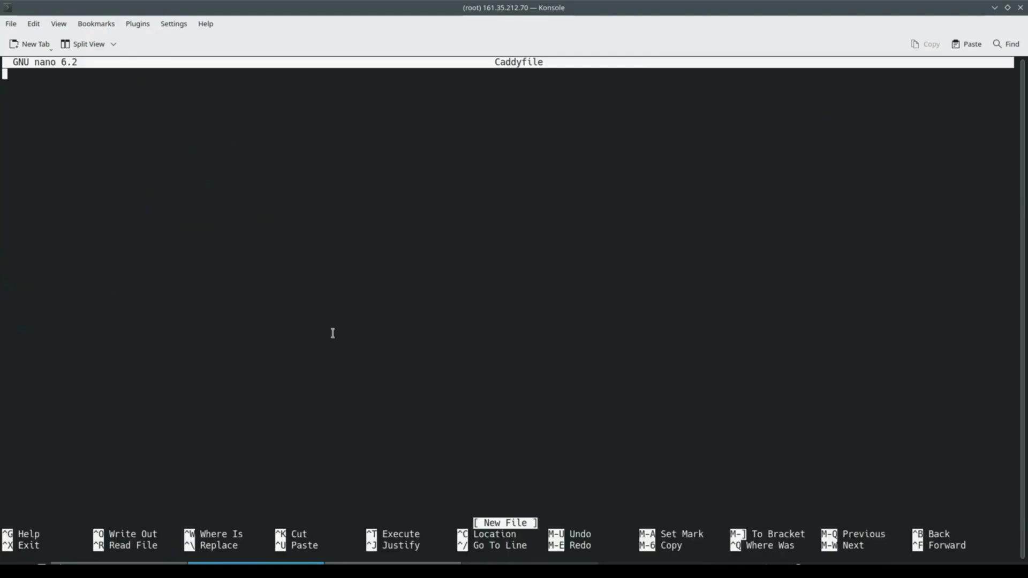
key("alt+Tab")
left_click_drag(643, 258, 736, 478)
key("ctrl+c")
left_click(291, 248)
key("ctrl+shift+v")
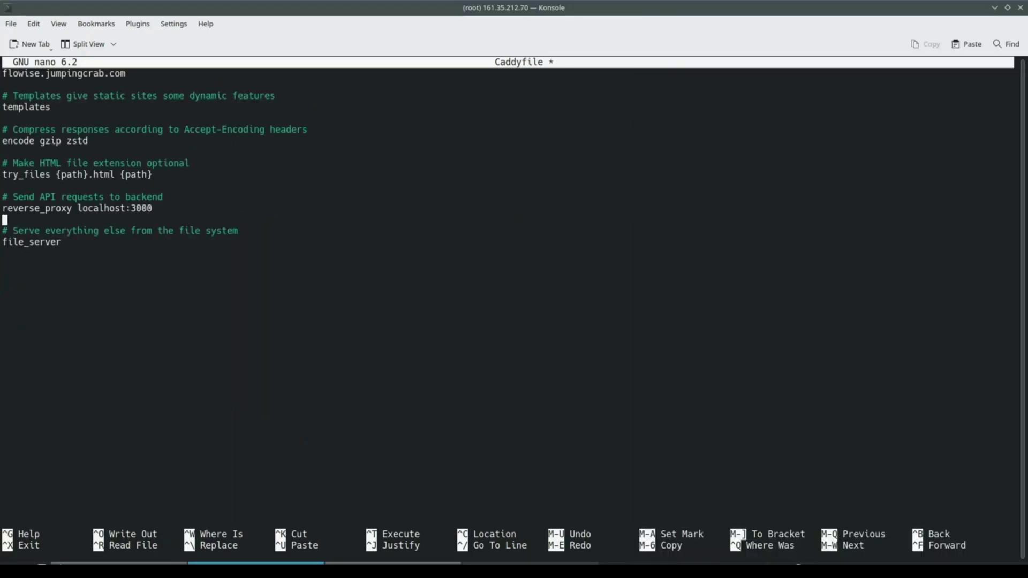
Step: Change the Caddyfile domain to flowise.mooo.com and save the file
key("Delete")
key("Delete")
key("Delete")
key("BackSpace")
key("BackSpace")
key("BackSpace")
key("alt+Tab")
left_click(442, 27)
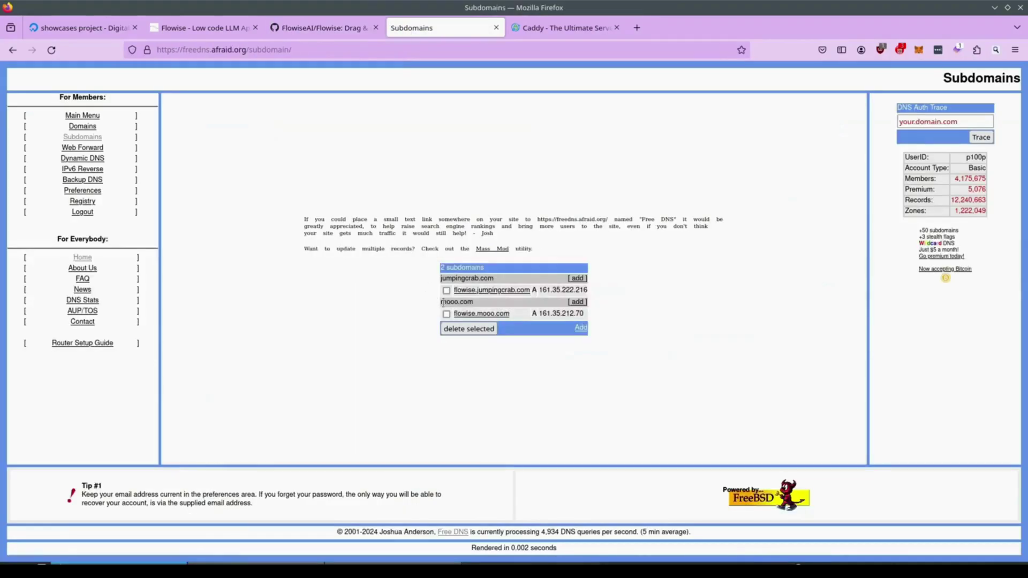
key("alt+Tab")
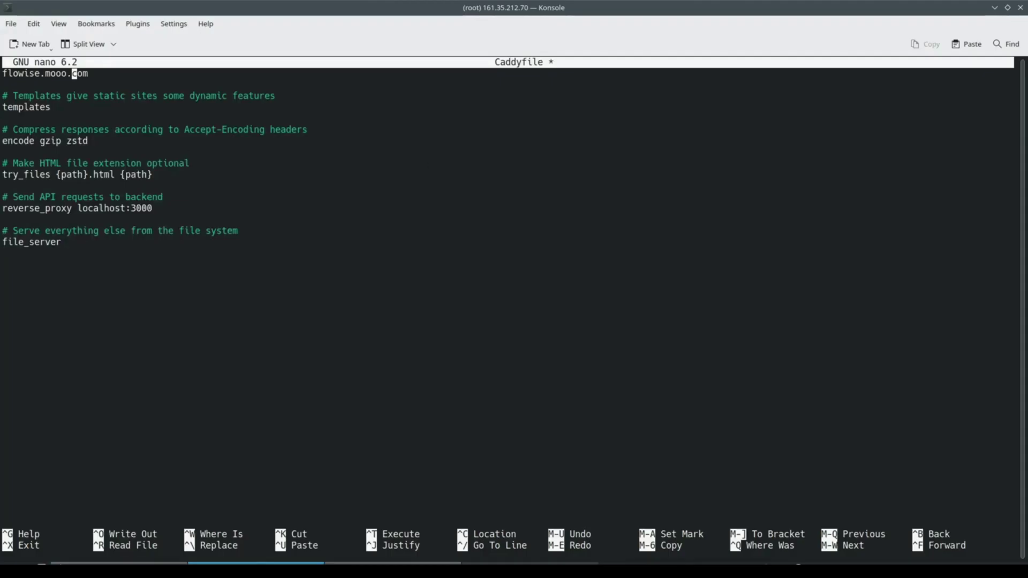
key("ctrl+x")
key("y")
key("Return")
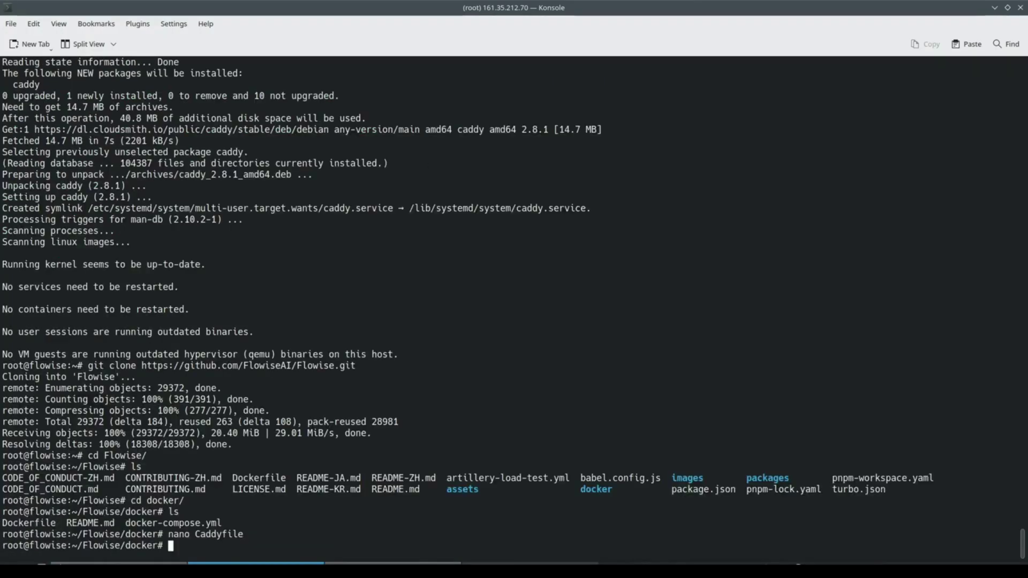
type("cat Ca")
Step: Print the Caddyfile, then select lines 1–6 (PORT through BLOB_STORAGE_PATH) of docker/.env.example
key("Tab")
key("alt+Tab")
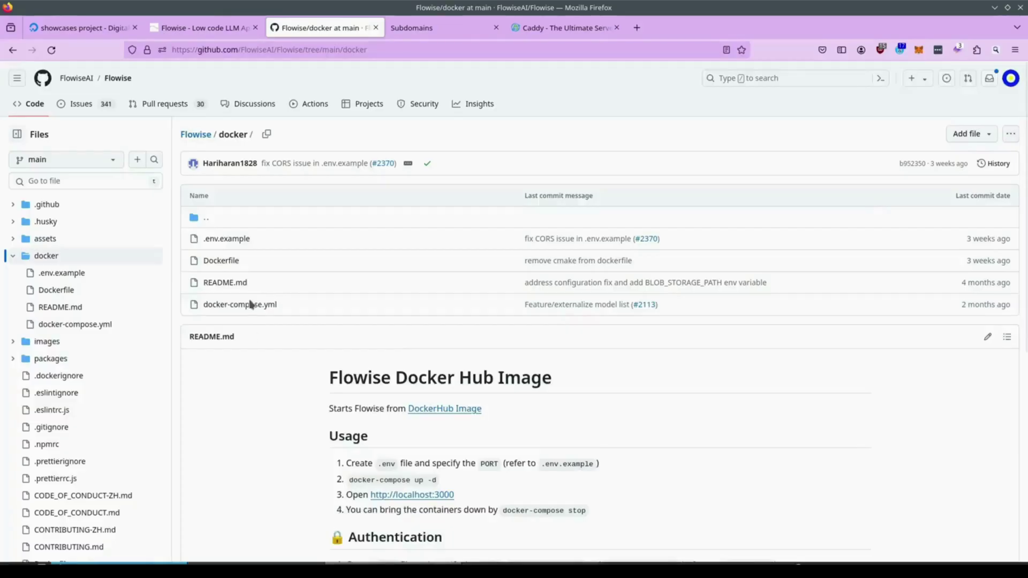
left_click(224, 243)
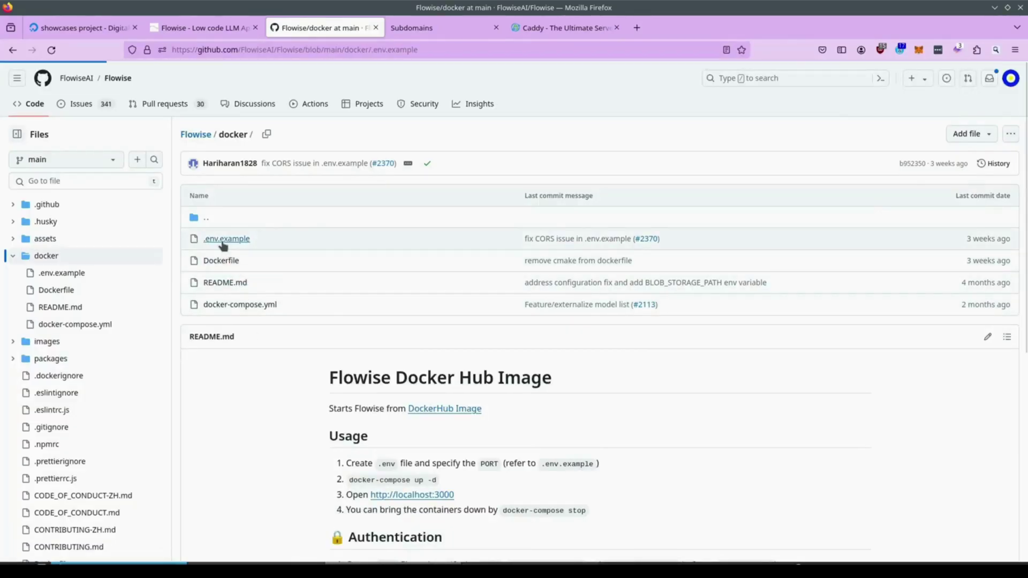
left_click_drag(231, 217, 386, 271)
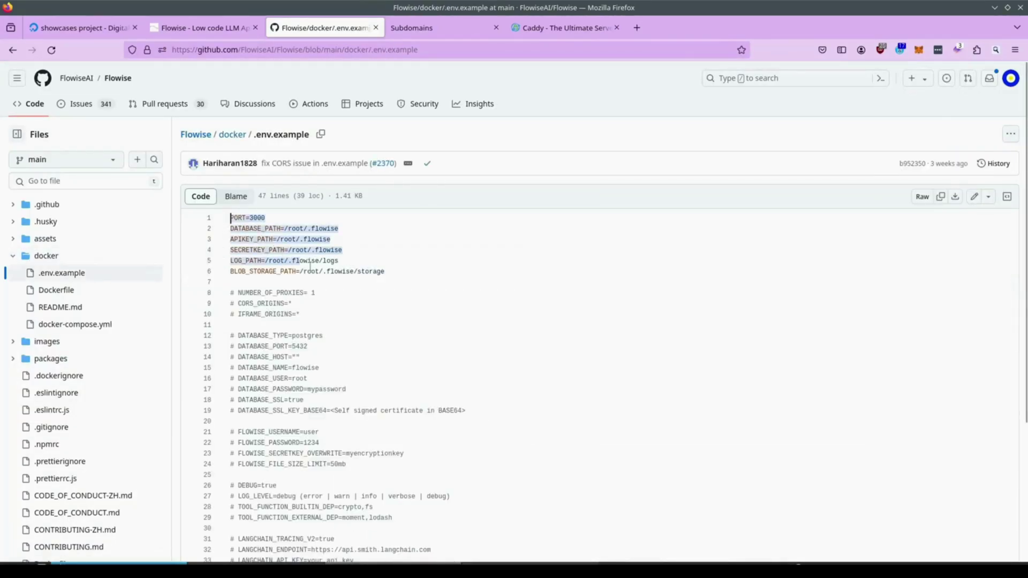
key("alt+Tab")
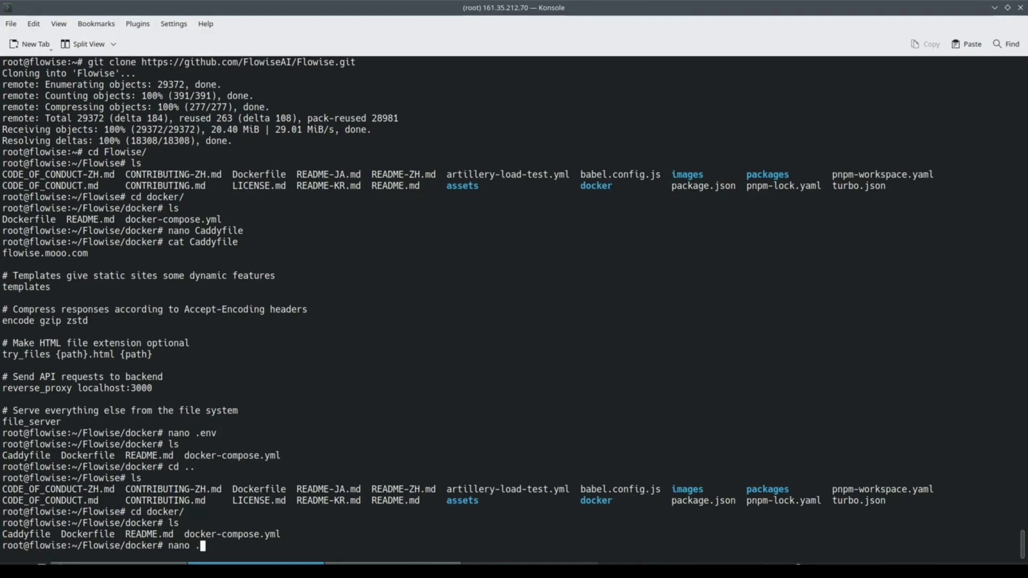
type("nv")
Step: Create .env in nano, paste the six copied variable lines, and copy more lines from .env.example
key("Return")
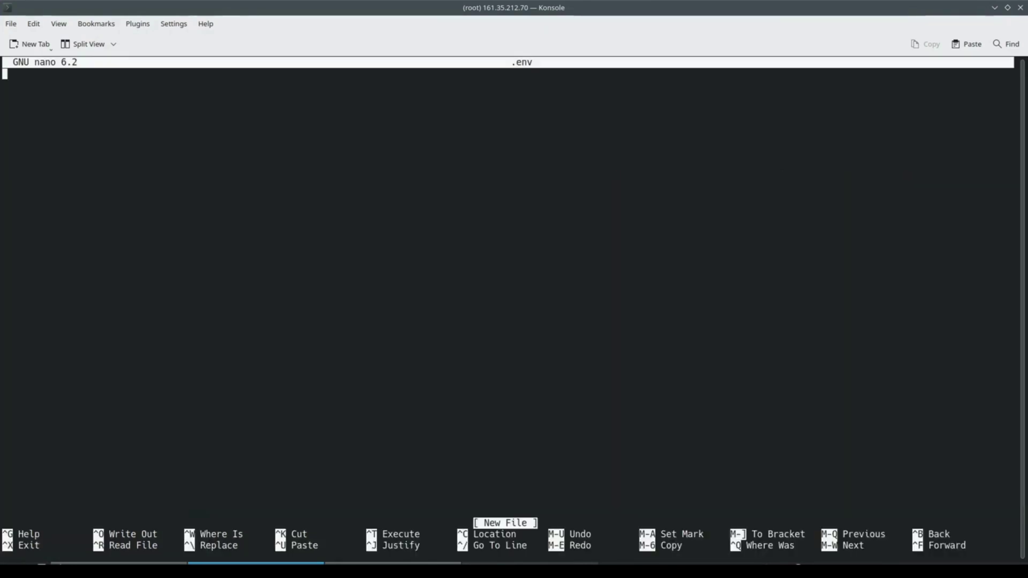
key("ctrl+shift+v")
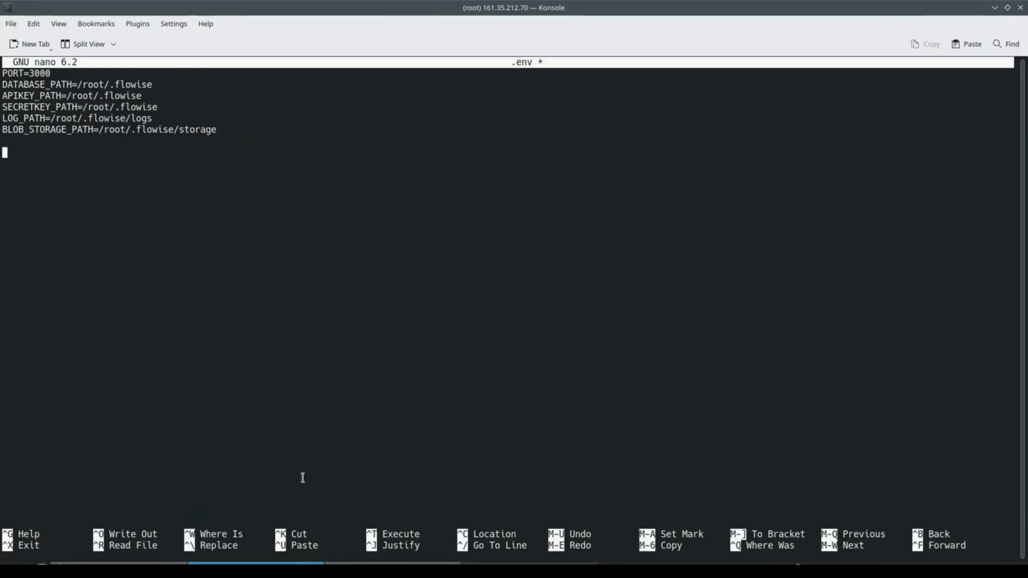
left_click(246, 572)
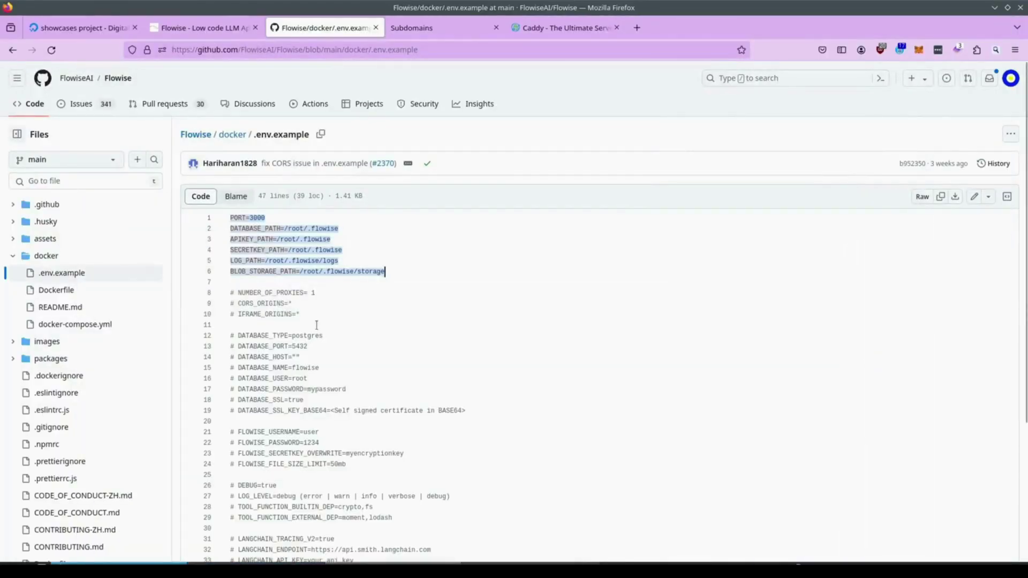
scroll(320, 287, "down", 5)
scroll(320, 287, "up", 3)
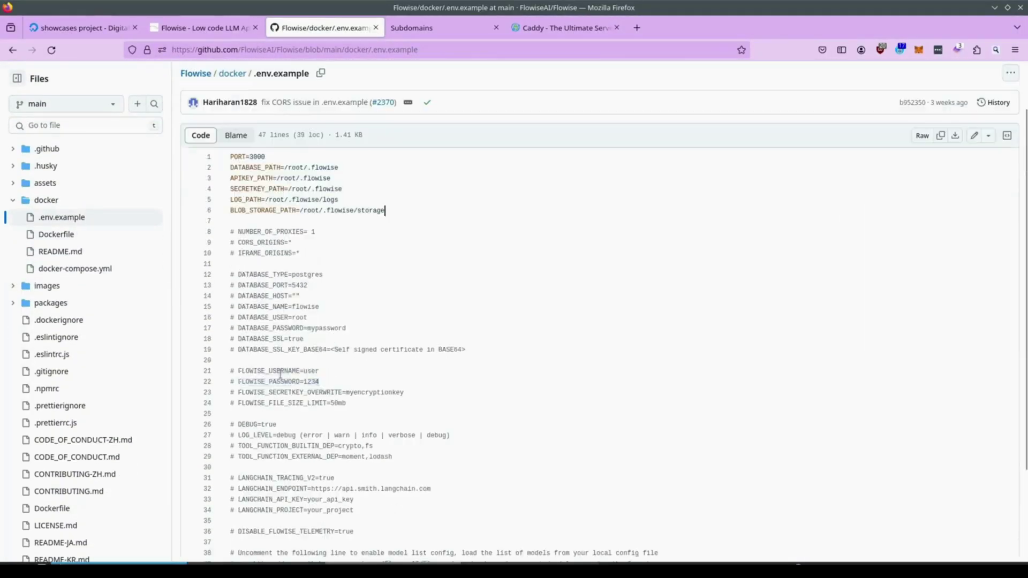
left_click_drag(319, 382, 215, 370)
key("ctrl+c")
Step: Delete the FLOWISE username/password lines, save .env, and print its contents
key("alt+Tab")
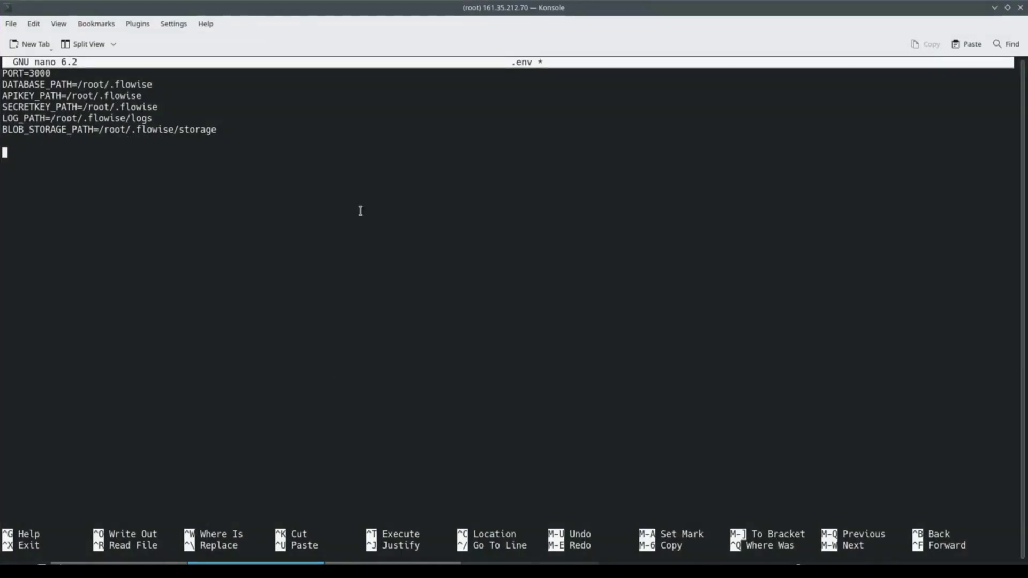
key("ctrl+shift+v")
key("BackSpace")
key("BackSpace")
key("BackSpace")
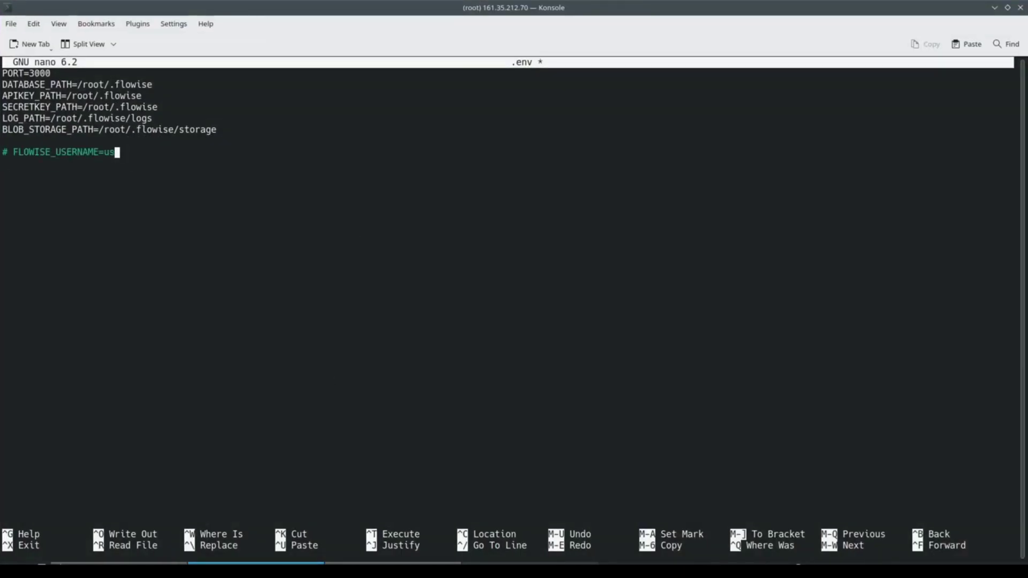
key("BackSpace")
key("BackSpace")
key("BackSpace")
key("BackSpace")
key("ctrl+x")
key("y")
key("Return")
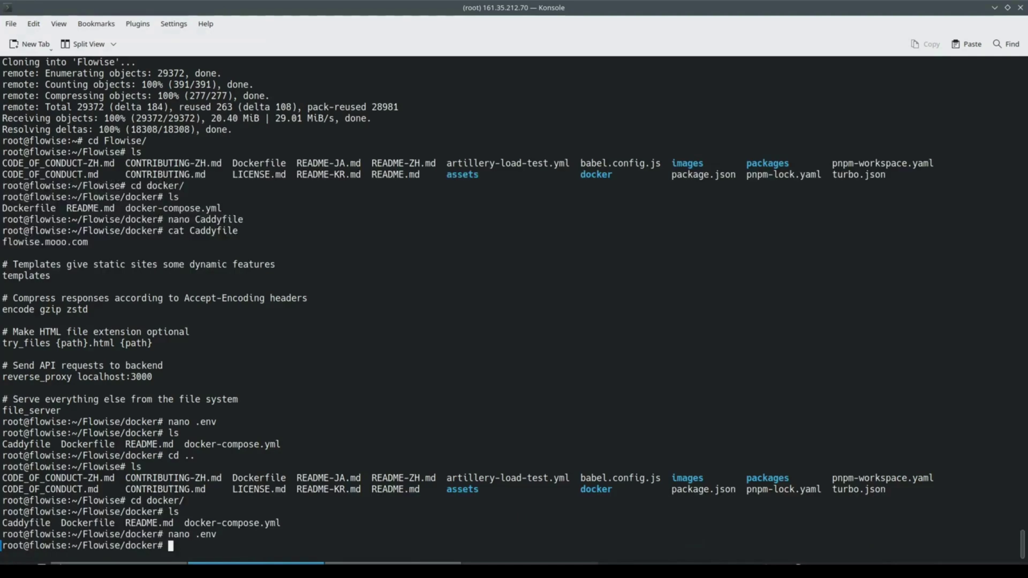
type("v")
key("Return")
type("docker compose up -d")
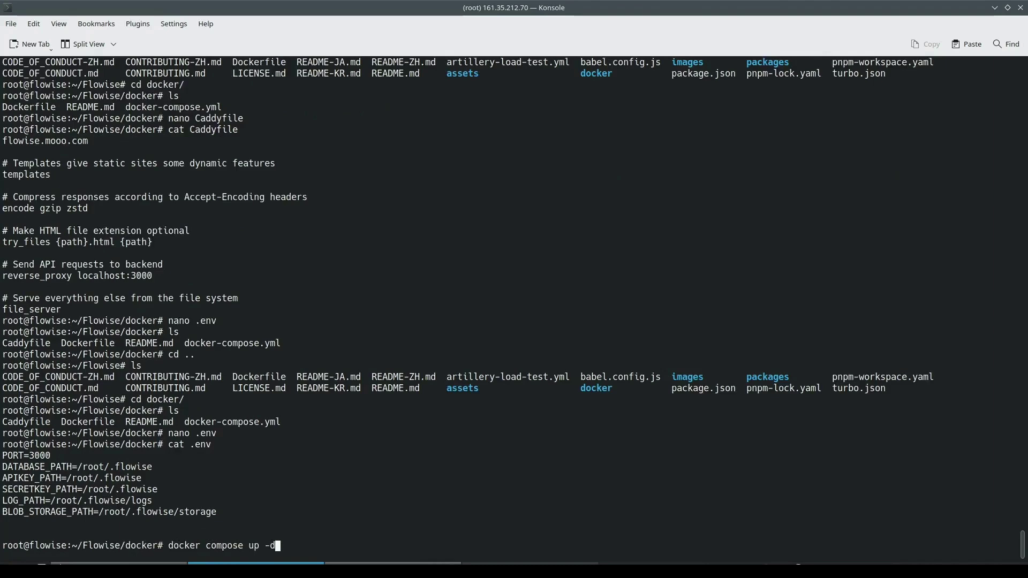
Step: Run docker compose up -d, then caddy stop and caddy start
key("Return")
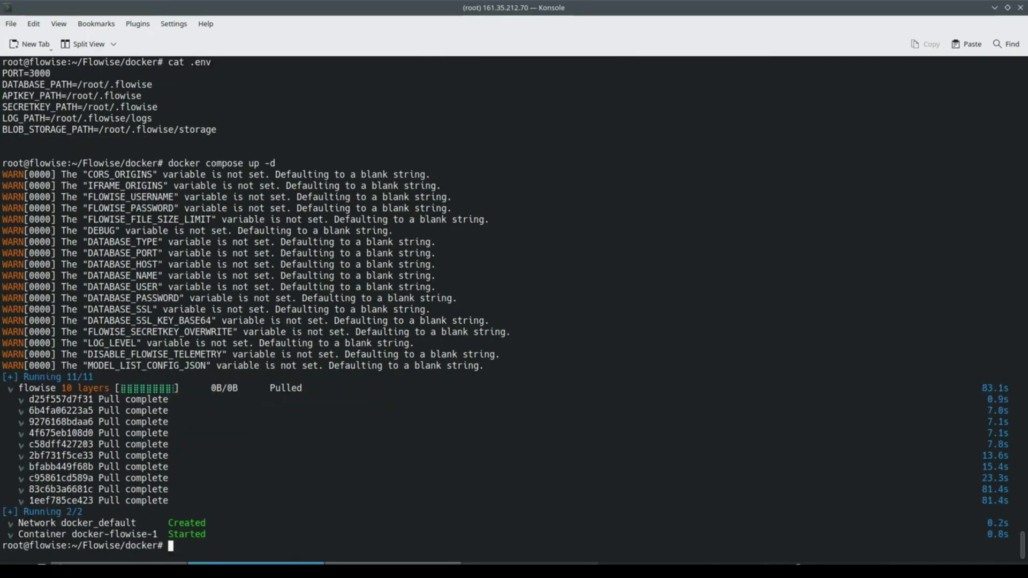
type("dy sta")
key("Return")
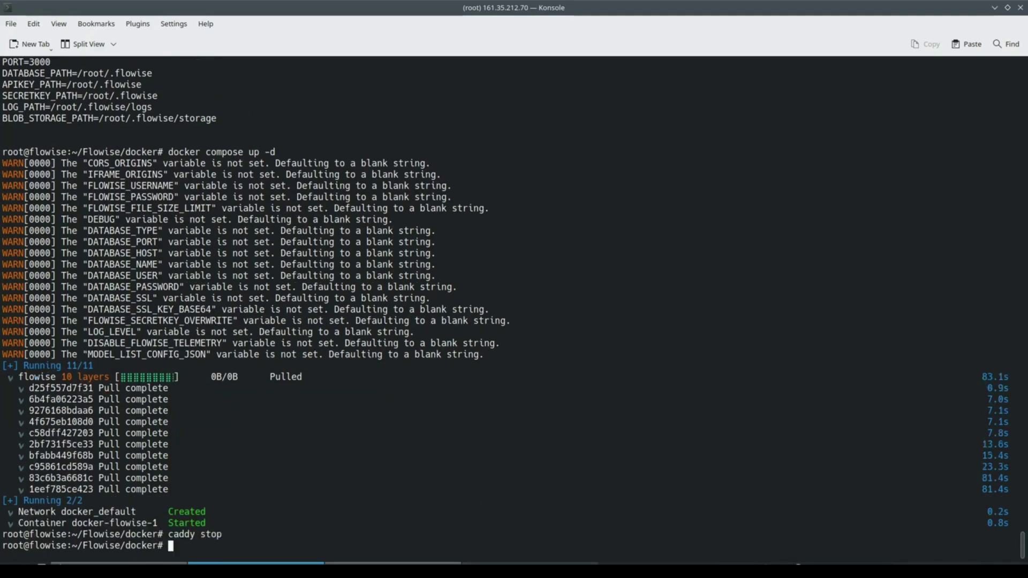
type("caddy sto")
key("Return")
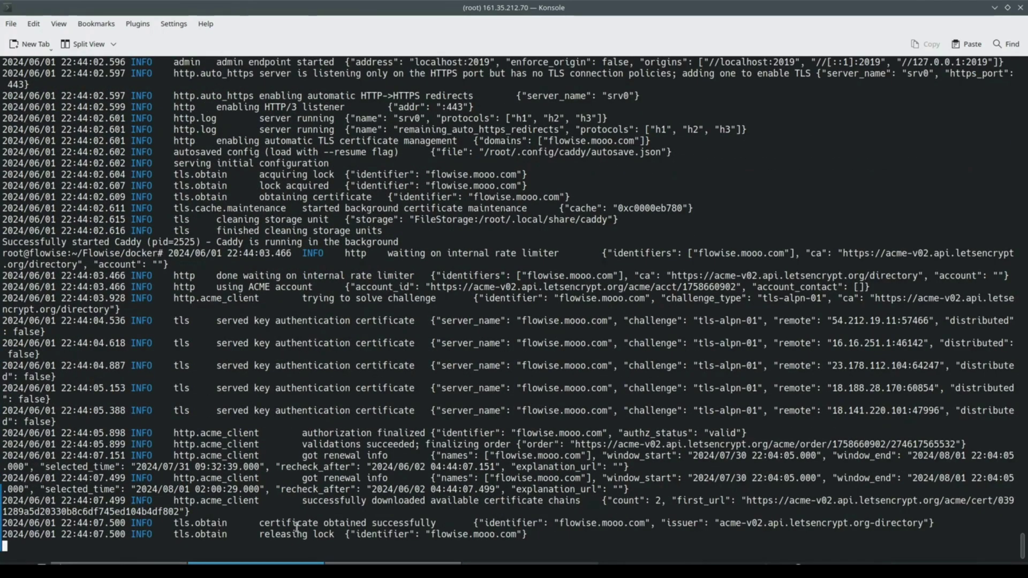
Step: Confirm 'certificate obtained successfully' for flowise.mooo.com in the Caddy log
left_click_drag(296, 527, 501, 523)
left_click(501, 523)
key("Return")
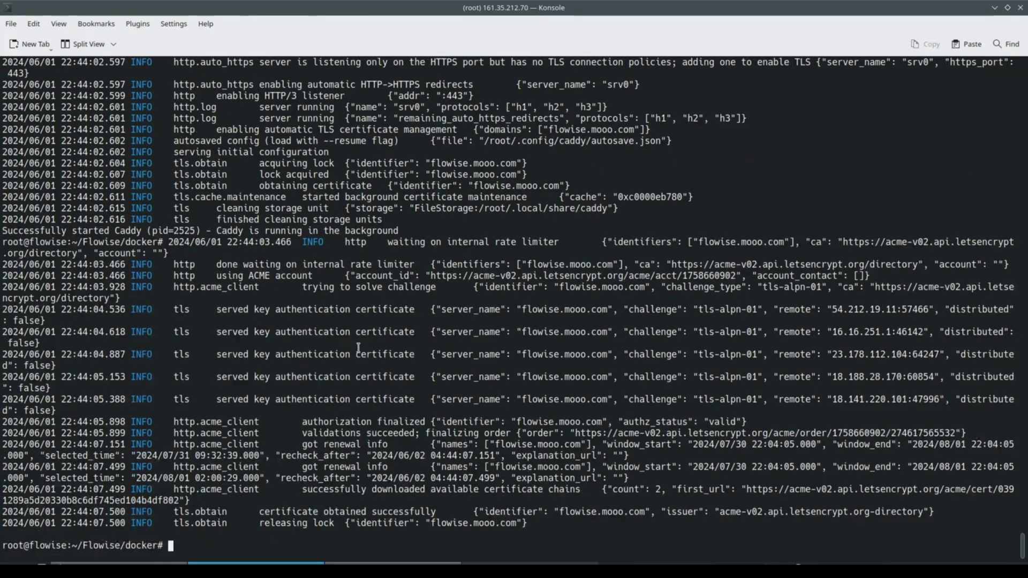
key("alt+Tab")
Step: Load flowise.mooo.com in a new Firefox tab, using the domain copied from FreeDNS
left_click(411, 28)
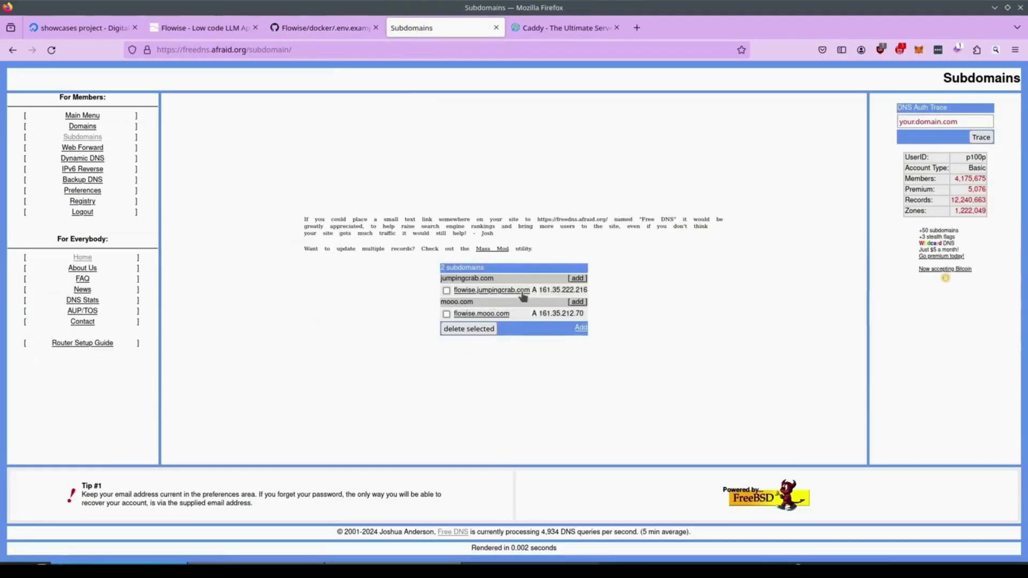
left_click_drag(509, 314, 451, 314)
key("ctrl+c")
left_click(636, 27)
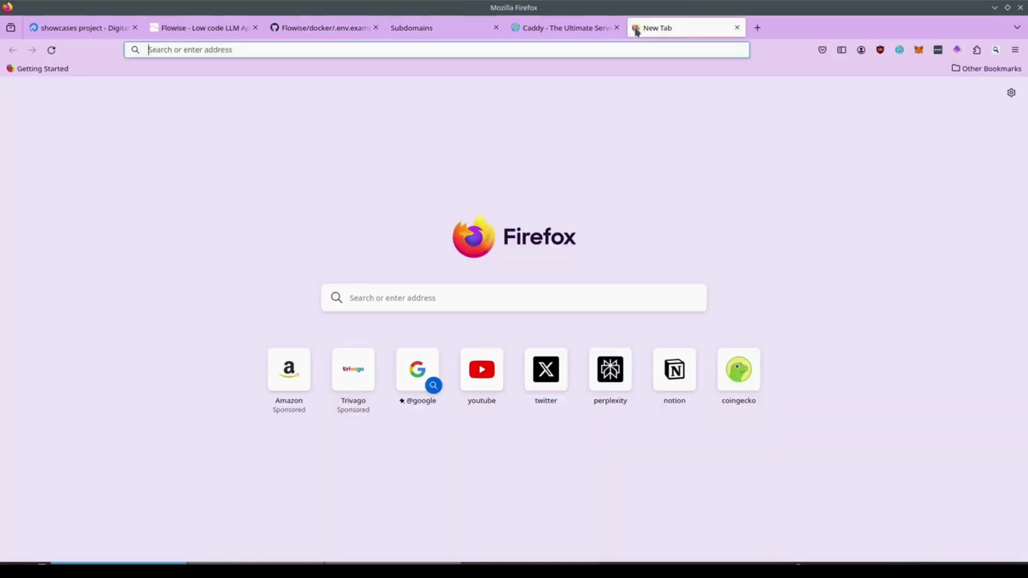
key("ctrl+v")
key("Return")
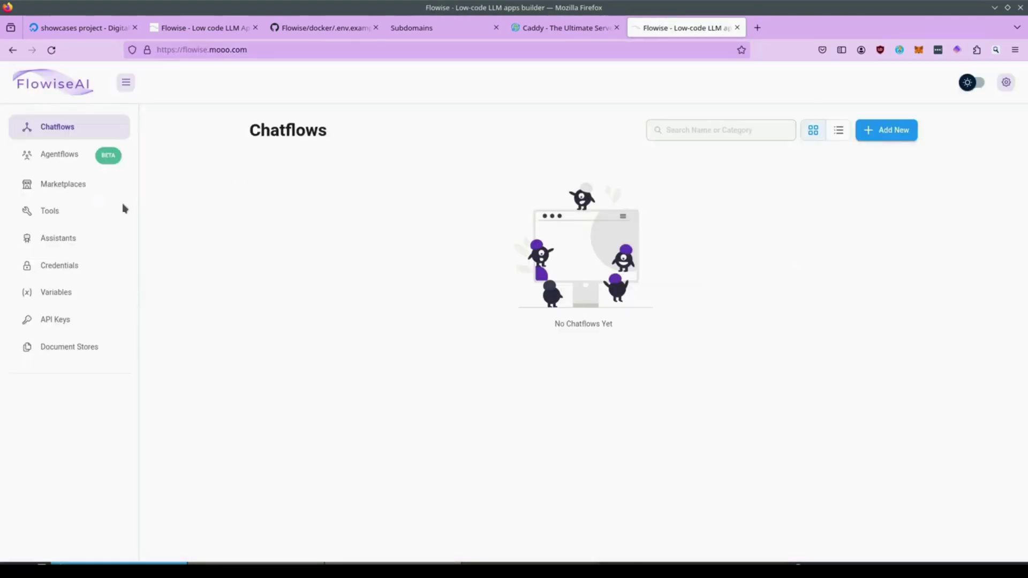
Step: Browse the Flowise Agentflows and Marketplaces pages, ending on the Tools page
left_click(47, 160)
left_click(67, 193)
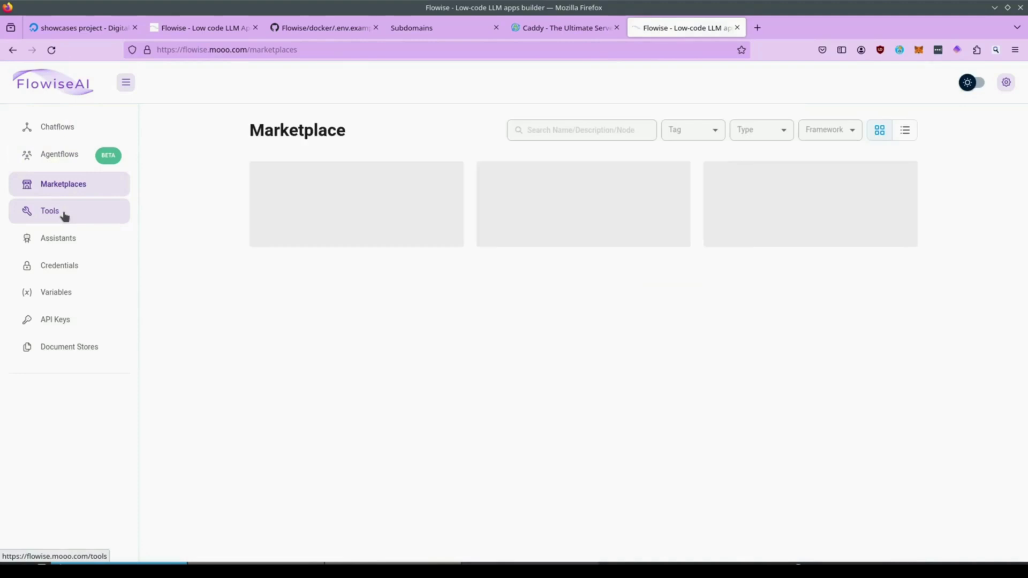
left_click(28, 214)
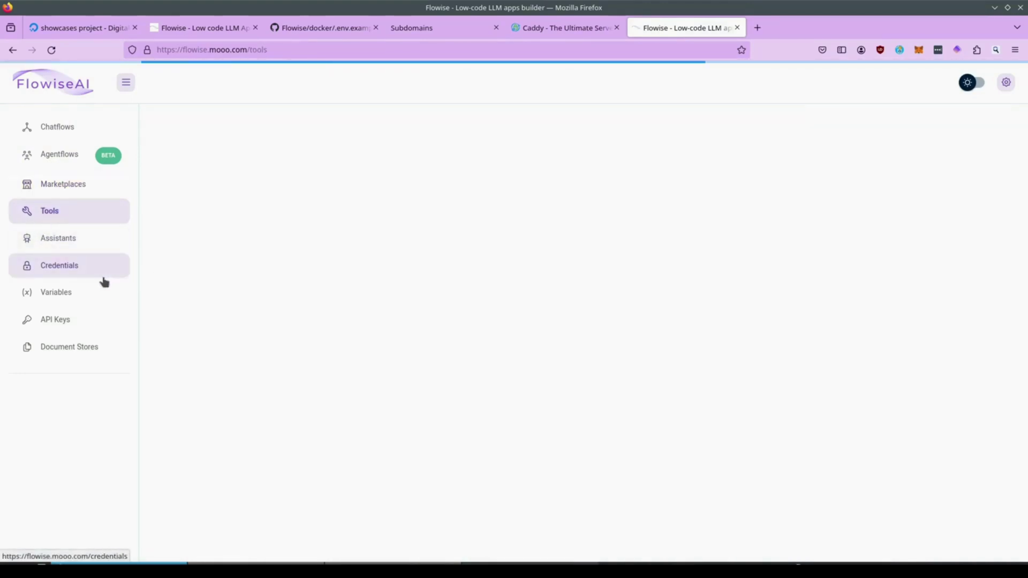